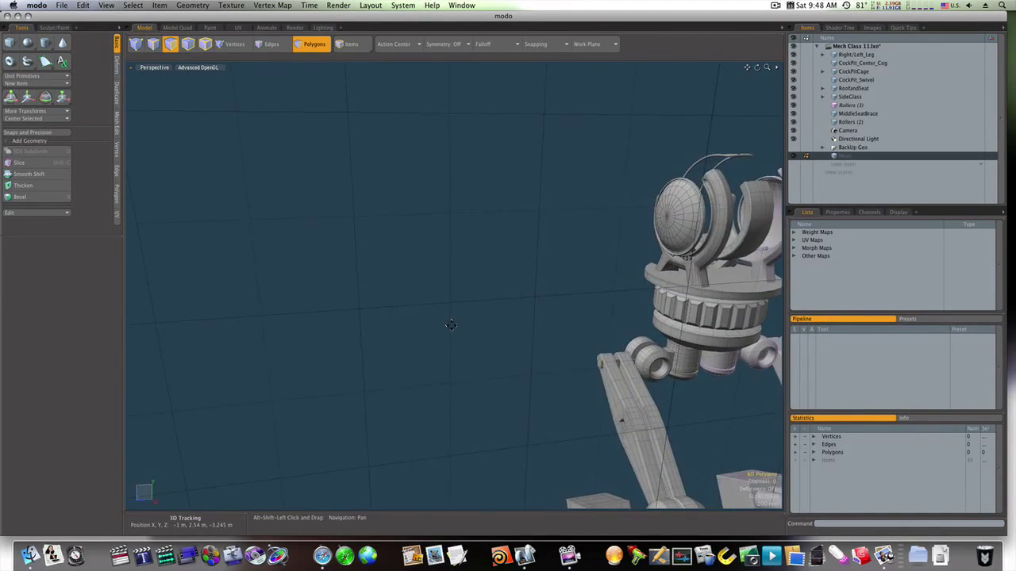
Create a 24-sided vertical cylinder in front of the mech's cockpit, about 210 mm in radius and 592 mm tall
alt+shift+drag(452, 325, 352, 288)
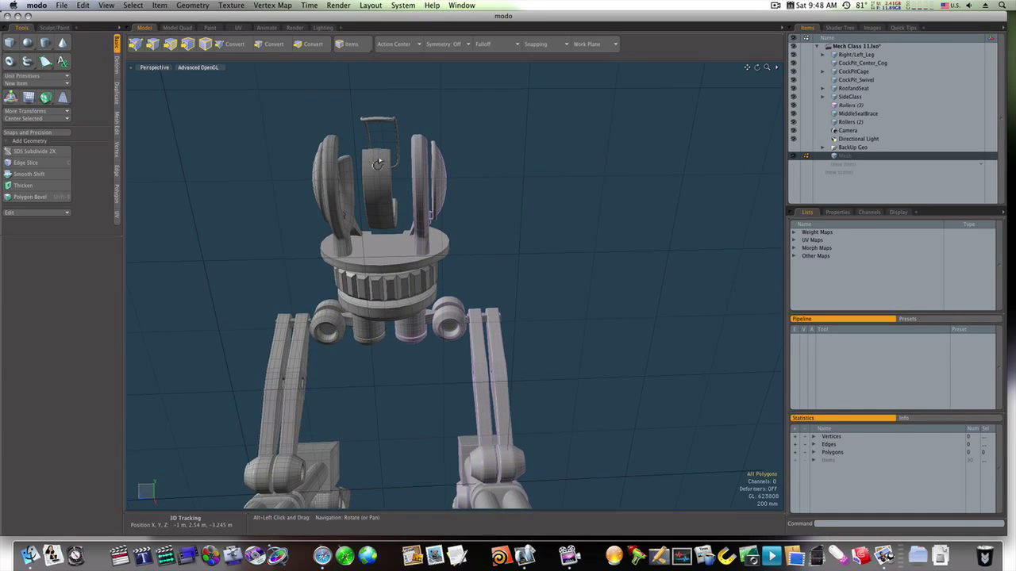
alt+drag(378, 163, 443, 220)
ctrl+alt+drag(412, 262, 468, 361)
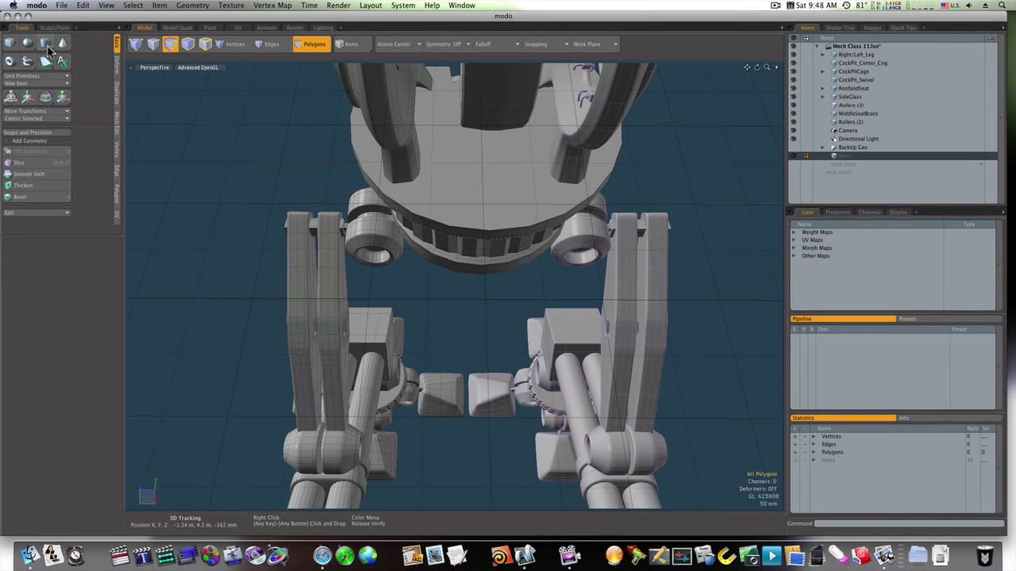
click(45, 43)
drag(476, 269, 531, 312)
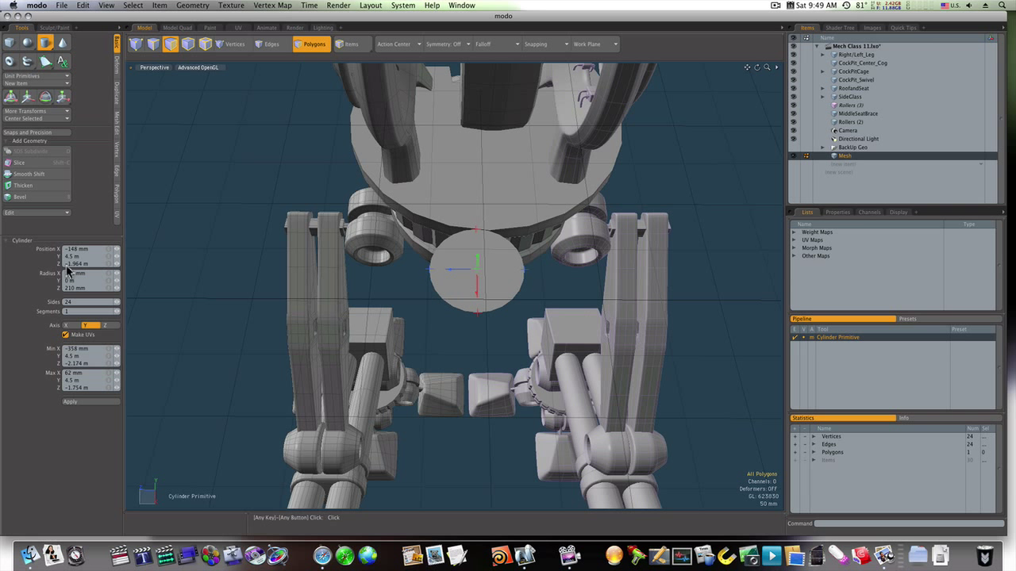
alt+drag(340, 277, 254, 231)
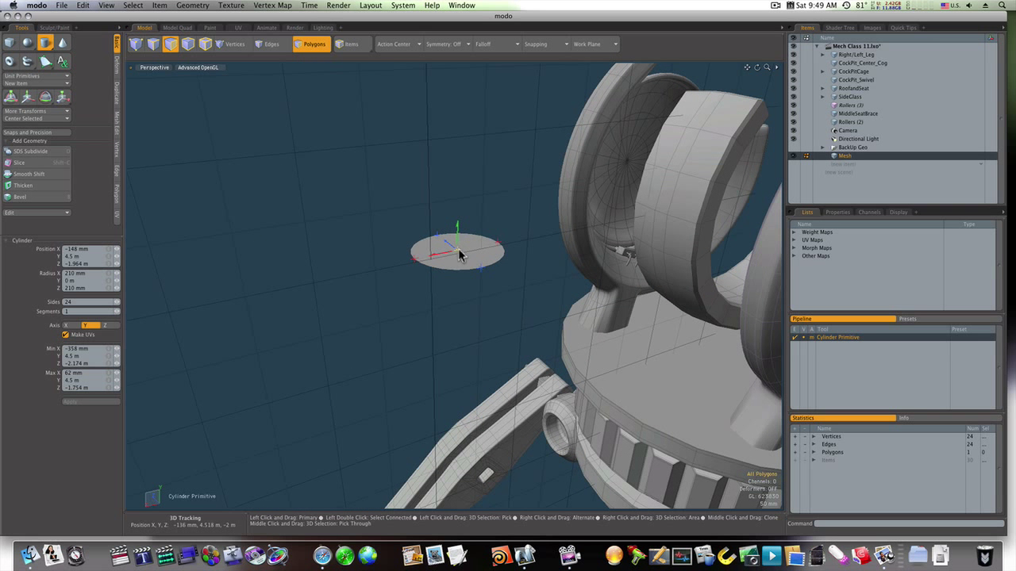
drag(458, 254, 459, 115)
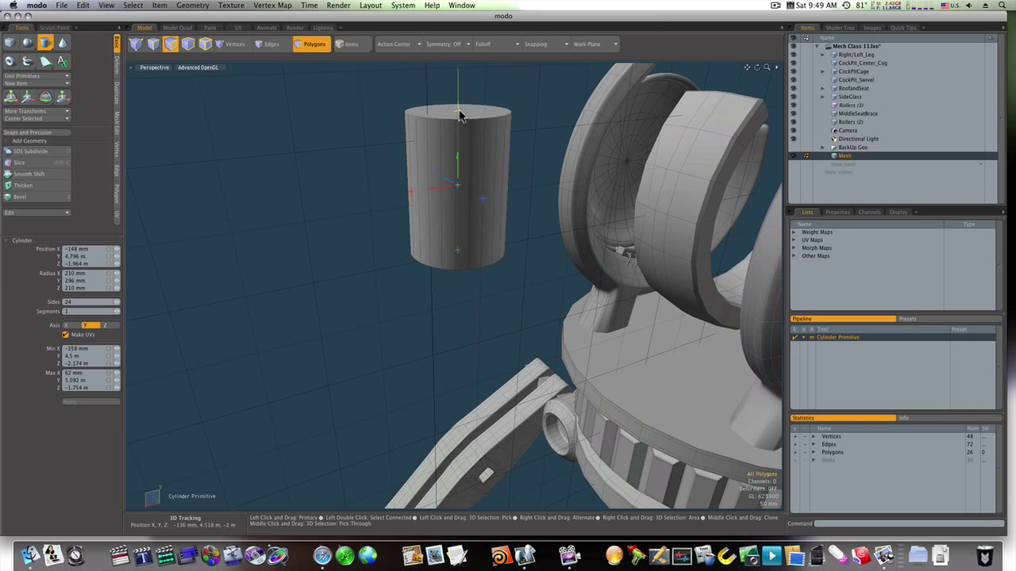
alt+drag(463, 167, 544, 215)
key(space)
Duplicate the whole cylinder and move the copy about -450 mm along Z, beside the original
click(482, 189)
double_click(482, 189)
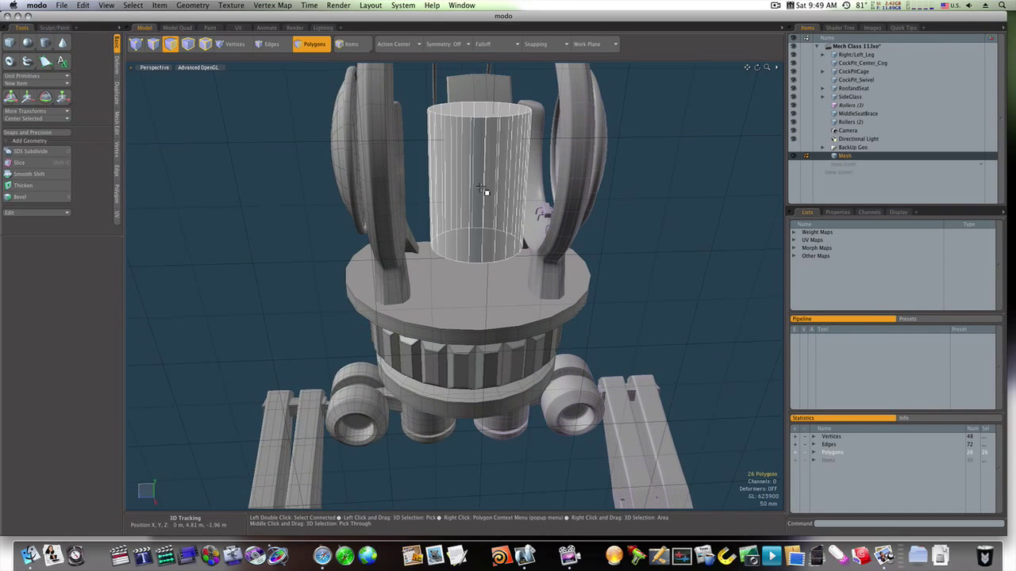
key(super+c)
key(super+v)
key(w)
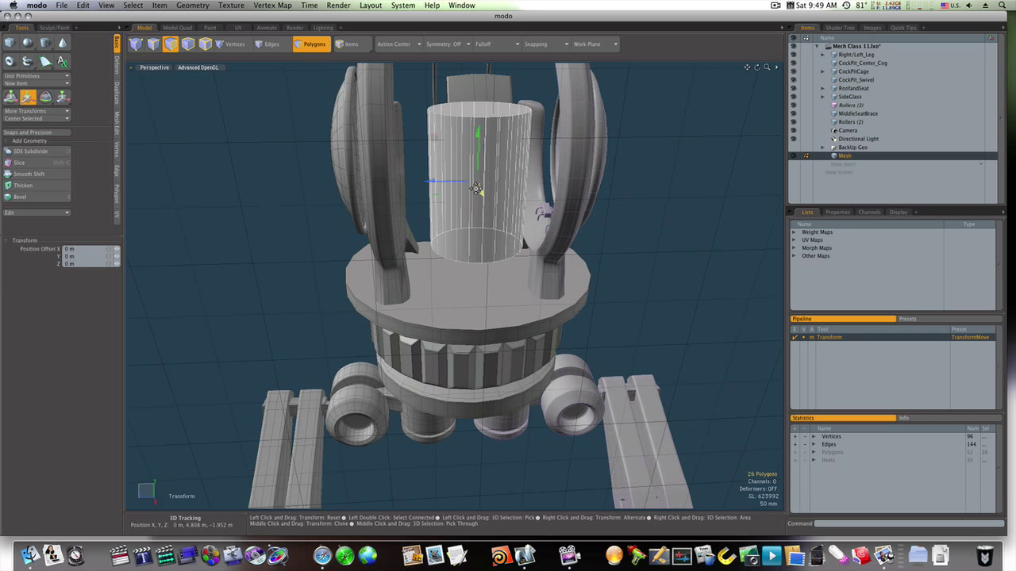
drag(458, 184, 558, 183)
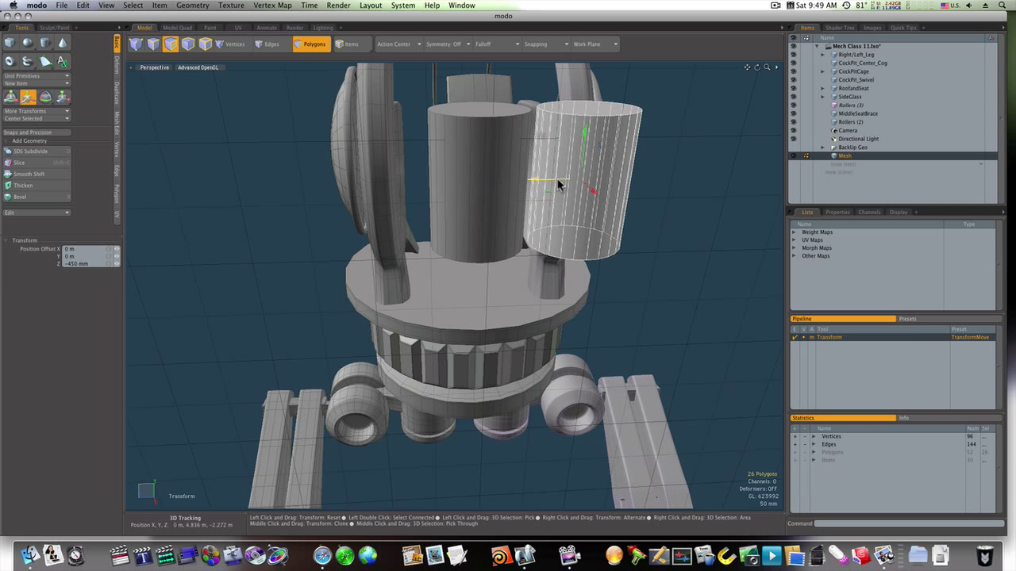
key(space)
Copy the original cylinder's top cap into a new mesh item and hide the mesh holding both cylinders
click(480, 112)
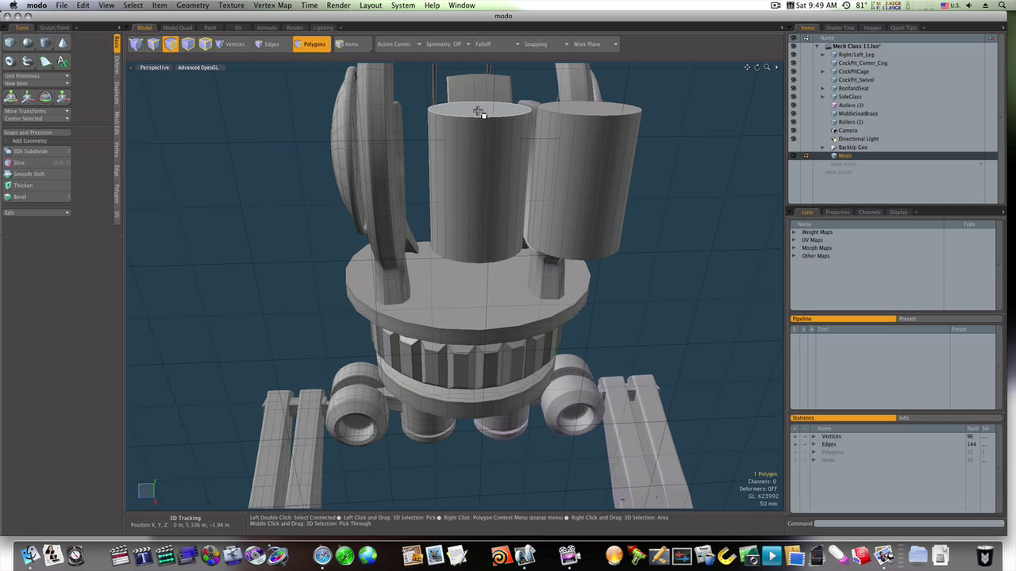
click(842, 172)
click(840, 164)
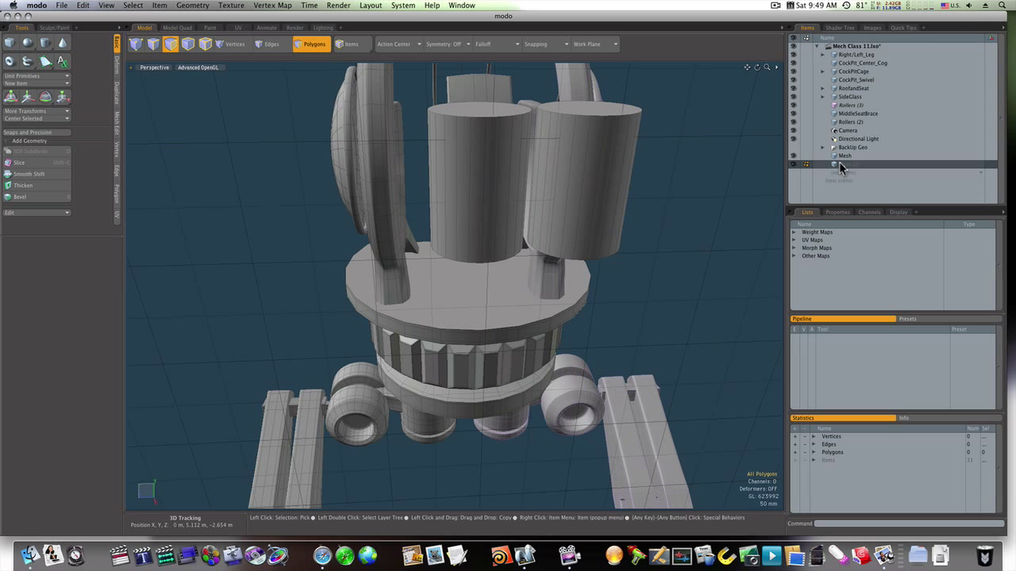
click(794, 156)
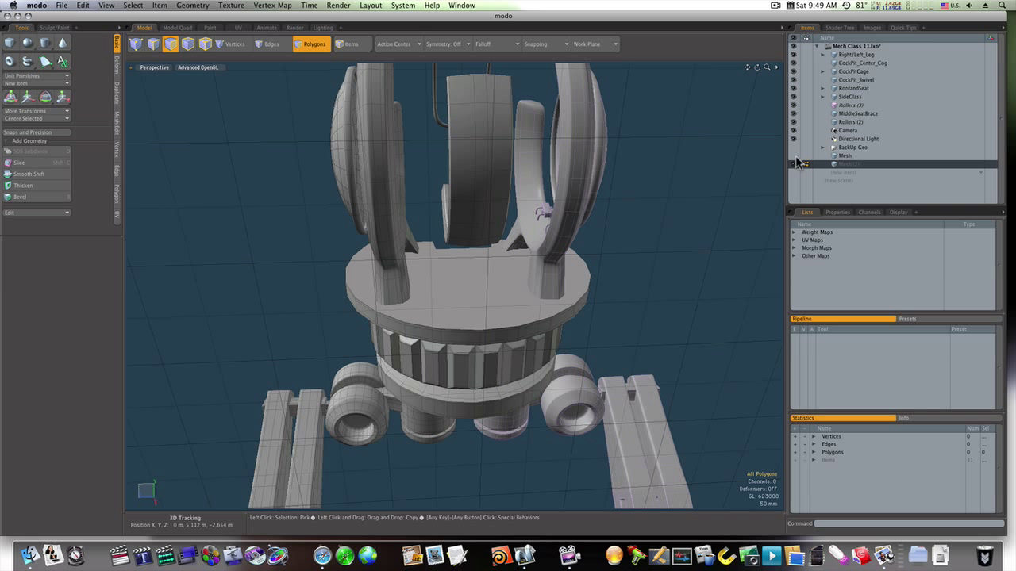
key(ctrl+v)
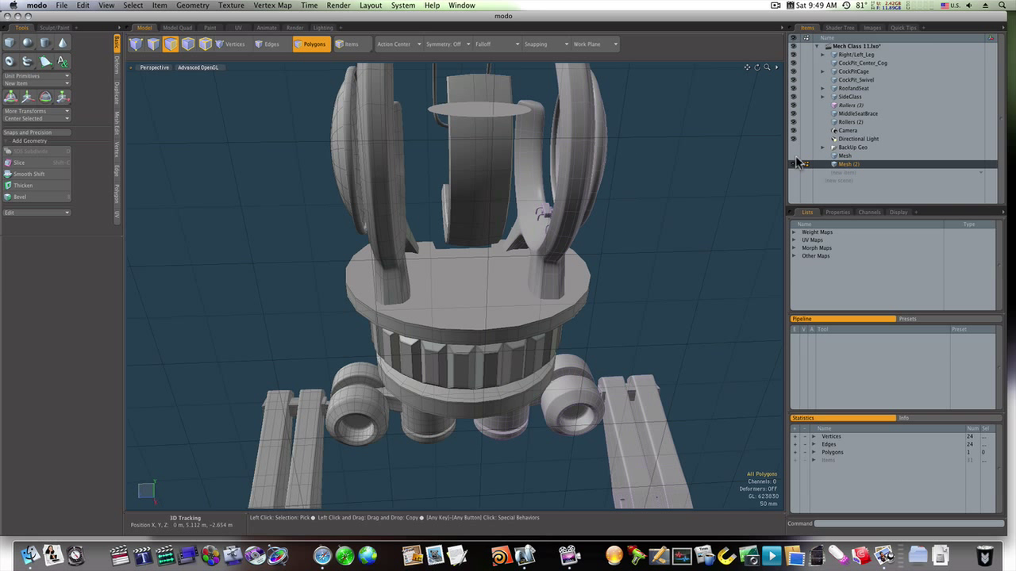
Scale the pasted disc uniformly to about 116.5%
click(467, 111)
alt+drag(465, 105, 463, 147)
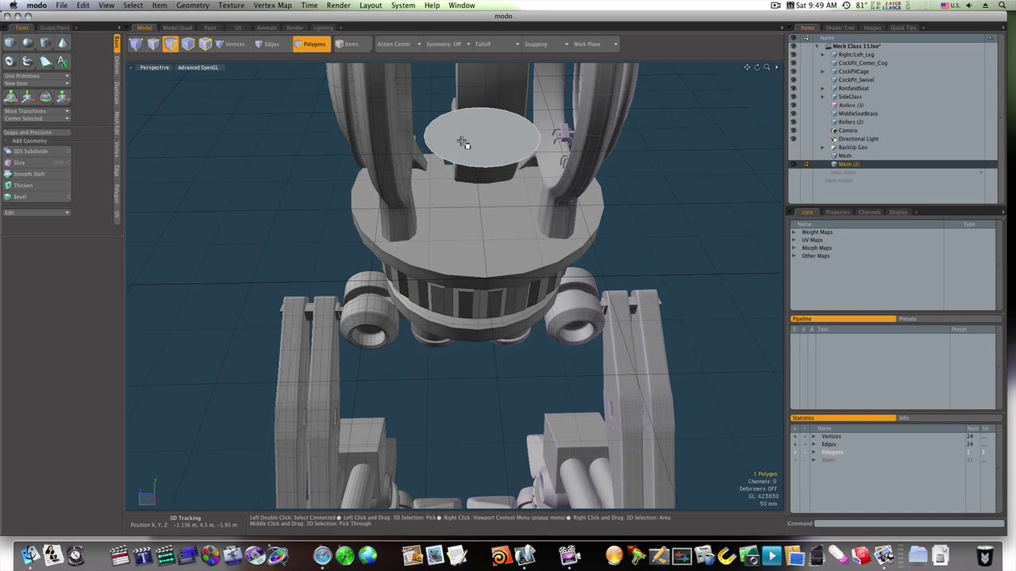
key(r)
drag(482, 136, 494, 136)
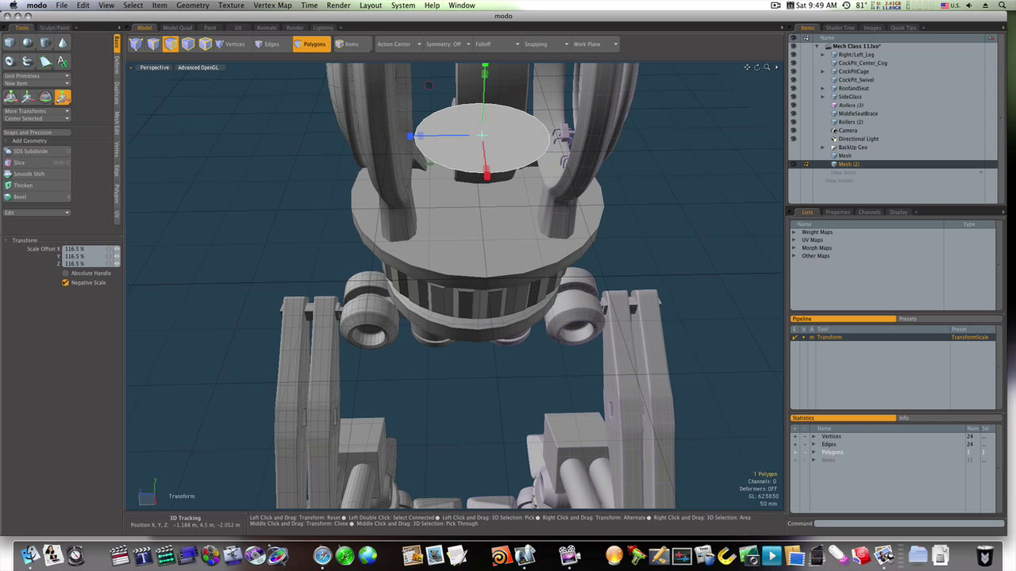
key(space)
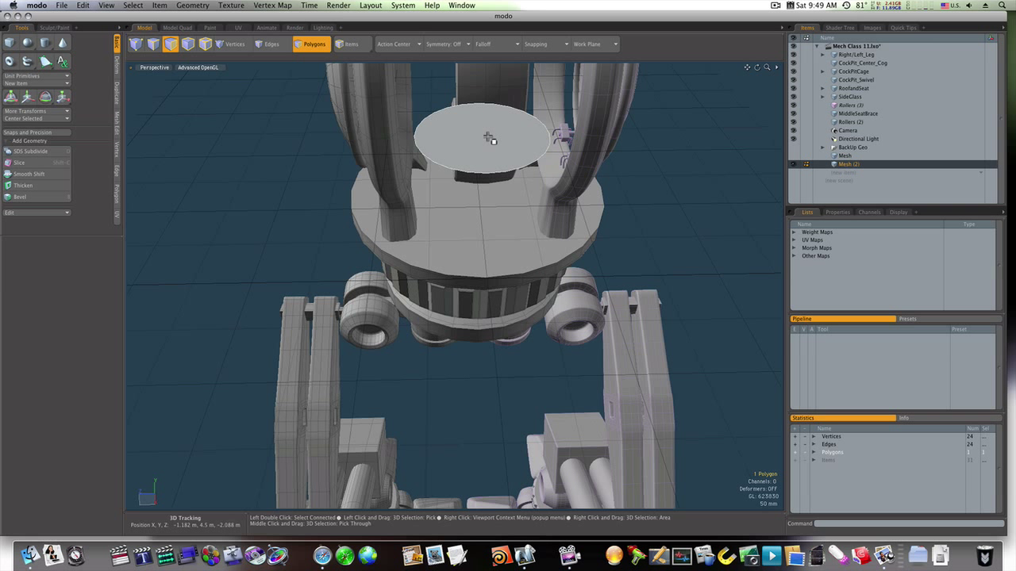
Thicken the disc into a thin solid round plate
click(24, 185)
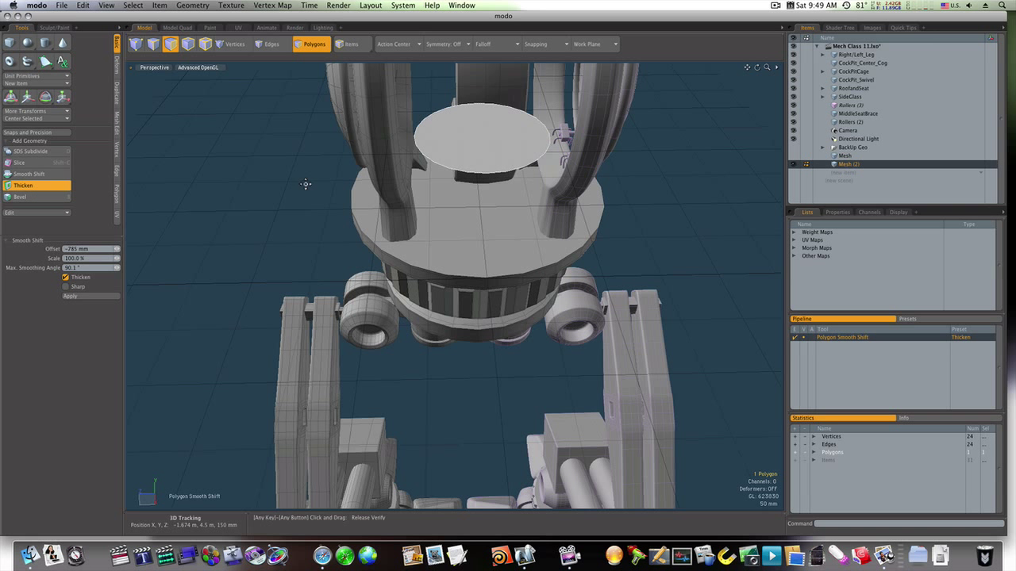
drag(484, 120, 485, 136)
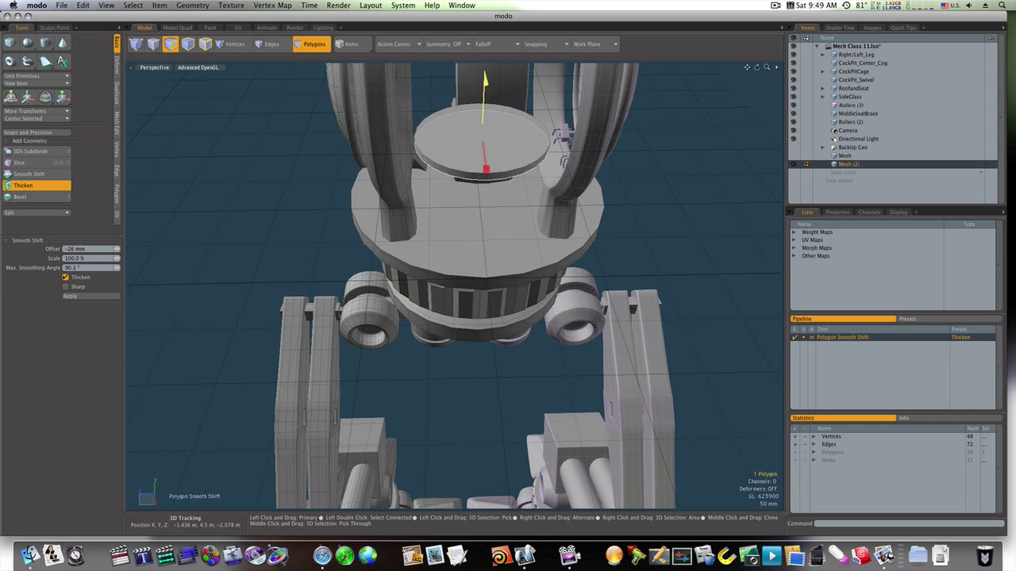
key(q)
click(678, 220)
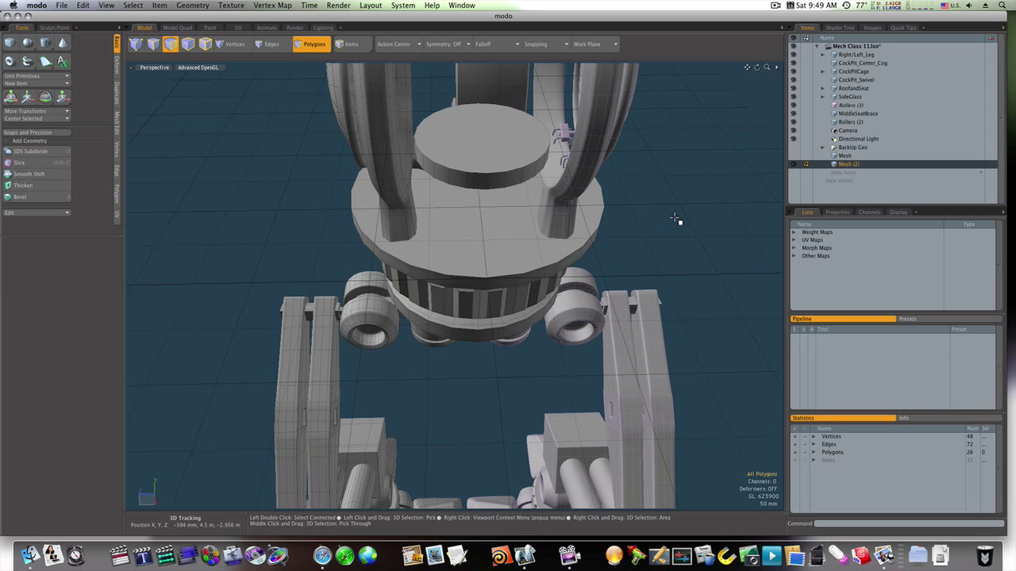
Use Edge Slice to divide the round plate's upper and lower faces across the middle into two halves
alt+drag(676, 220, 590, 269)
key(alt+c)
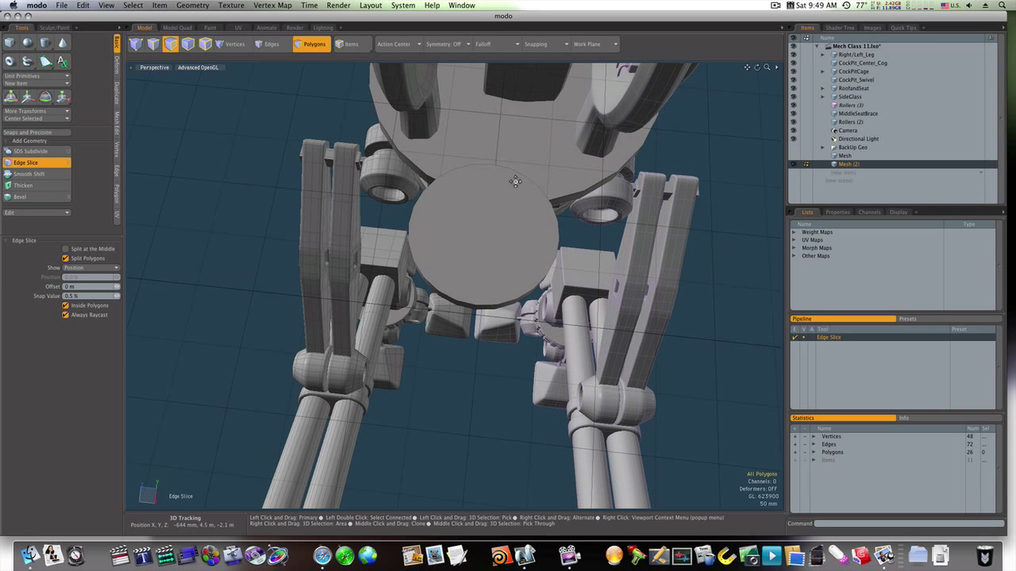
drag(502, 166, 490, 163)
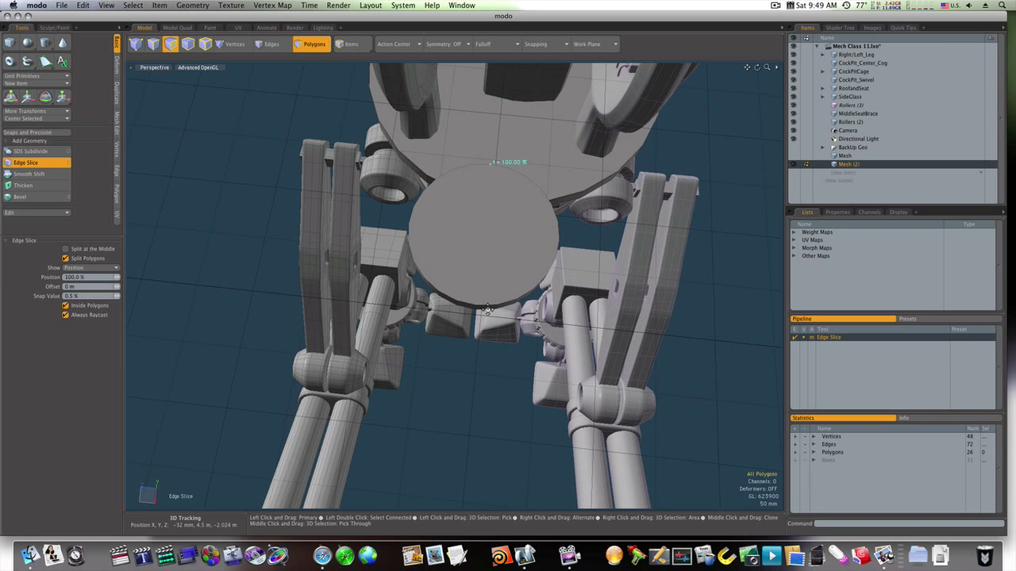
alt+drag(489, 309, 509, 145)
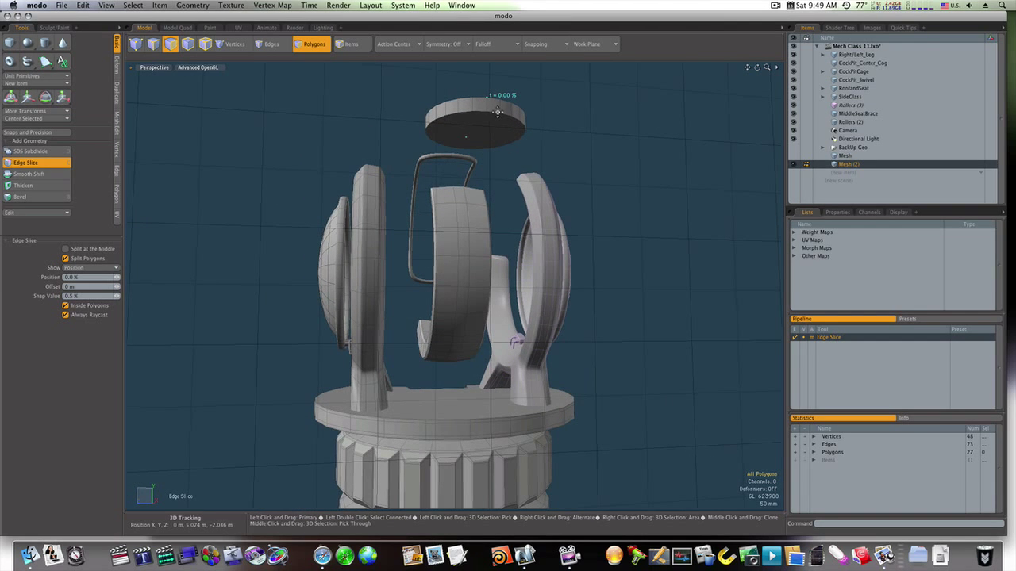
alt+drag(474, 127, 673, 153)
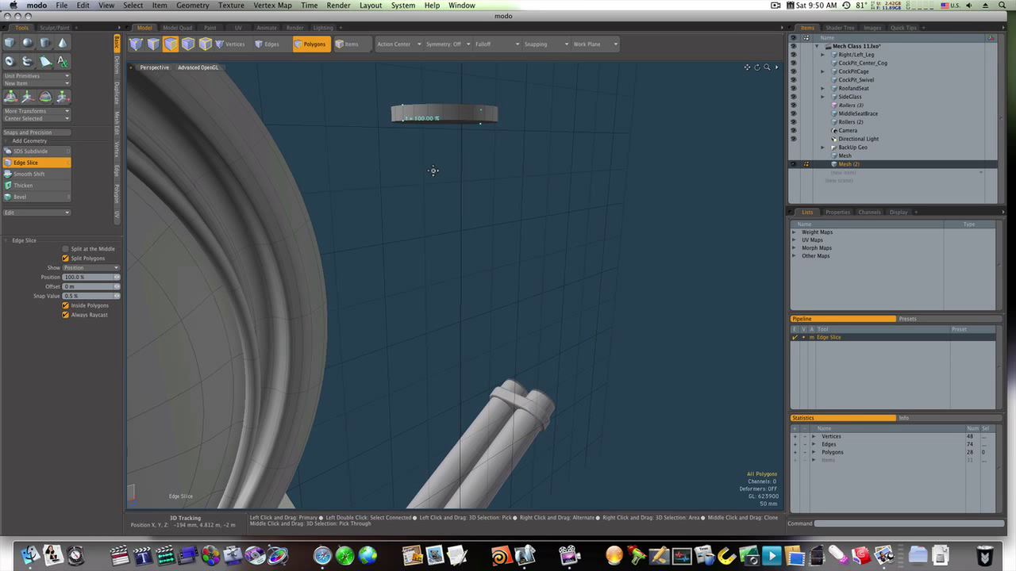
alt+drag(433, 170, 363, 228)
key(space)
Select all polygons of one half of the round plate, then cut and paste them to detach that half
click(545, 222)
alt+drag(527, 254, 517, 133)
shift+click(509, 128)
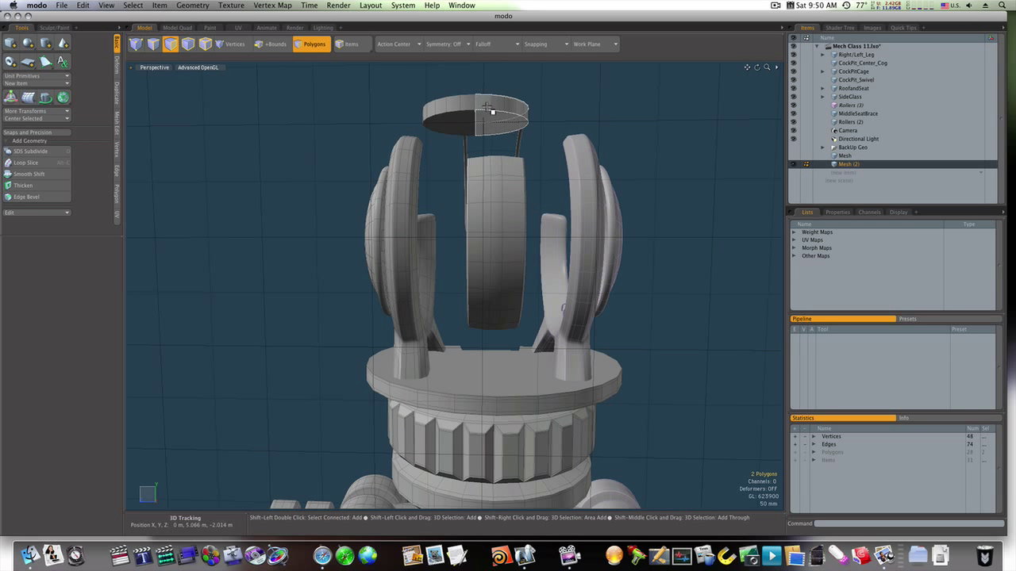
key(Up)
key(Up)
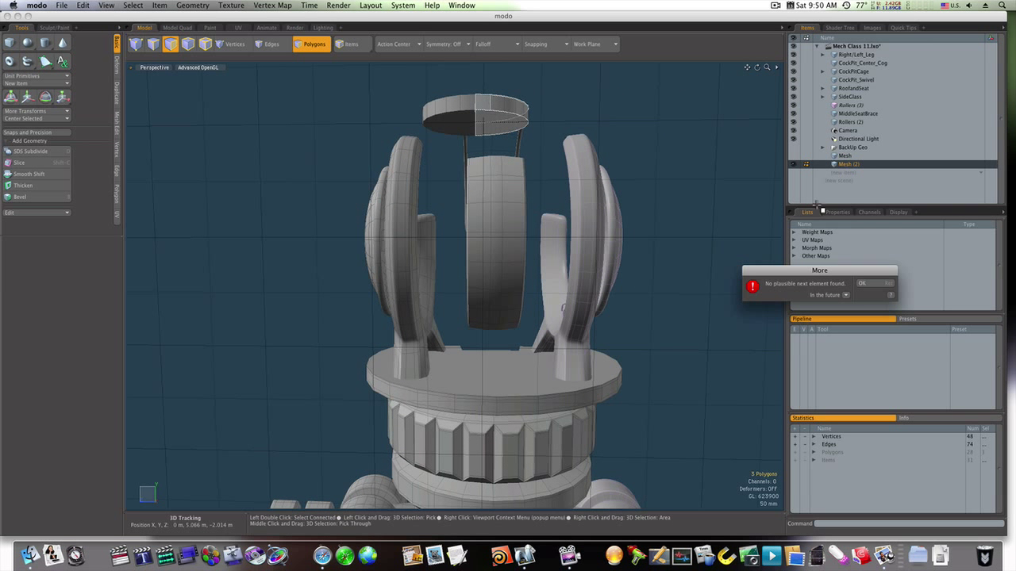
click(862, 283)
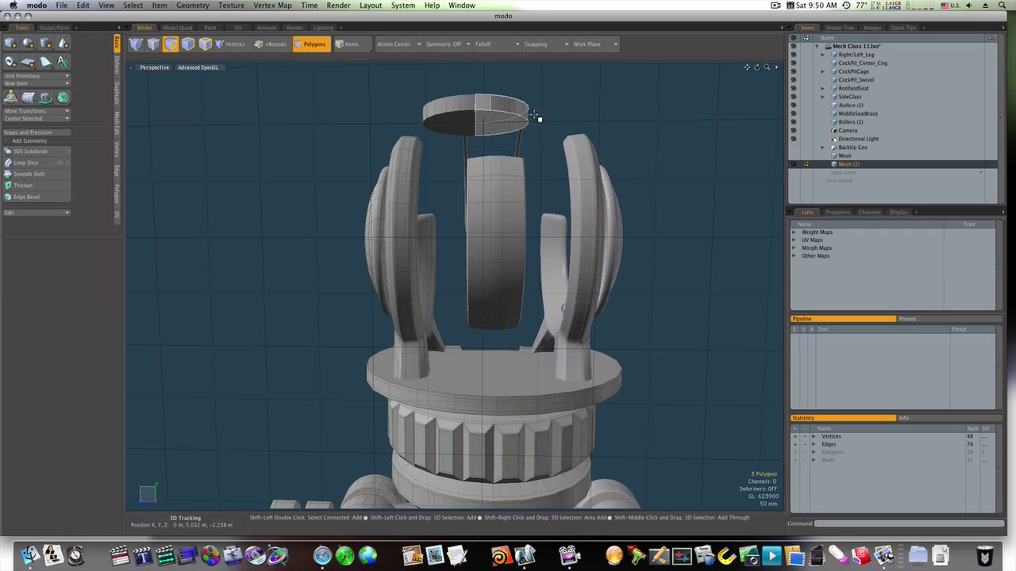
alt+drag(517, 103, 439, 133)
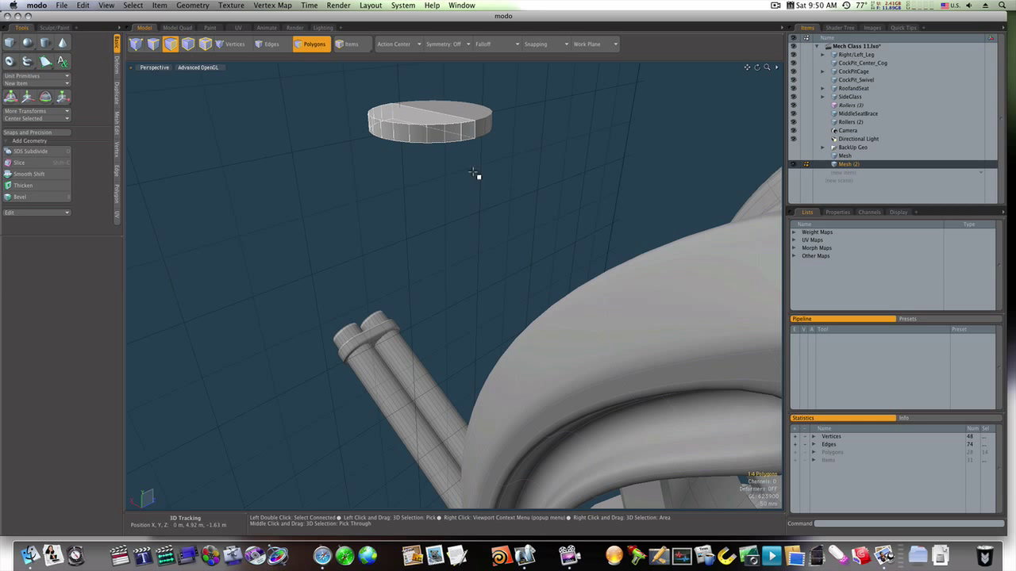
alt+drag(478, 175, 461, 279)
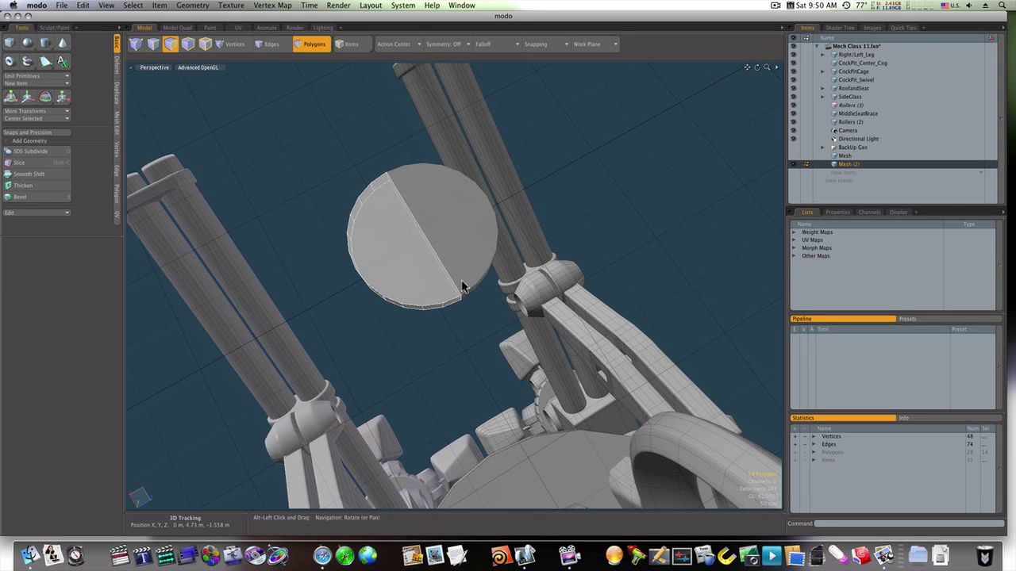
key(Delete)
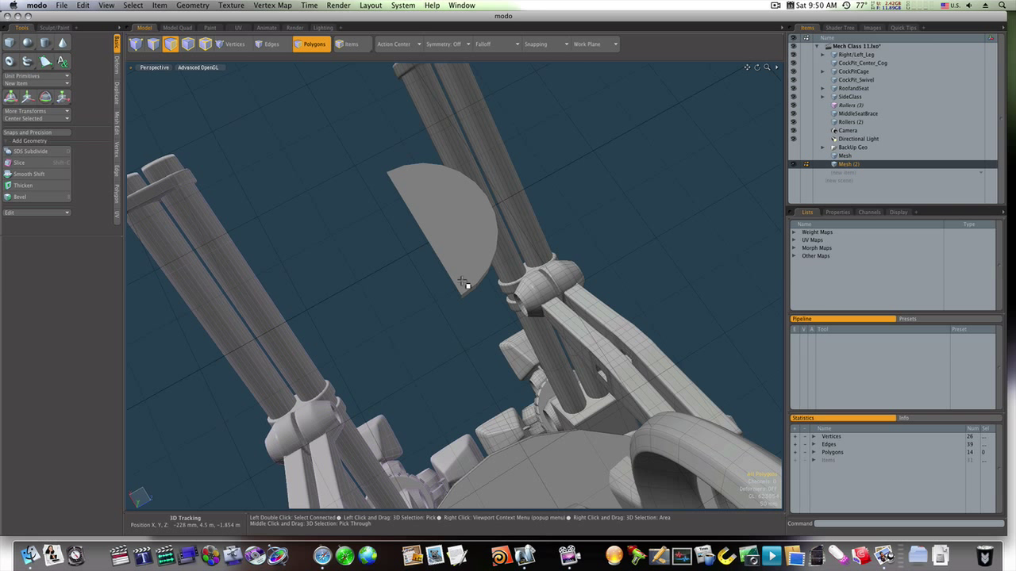
key(super+z)
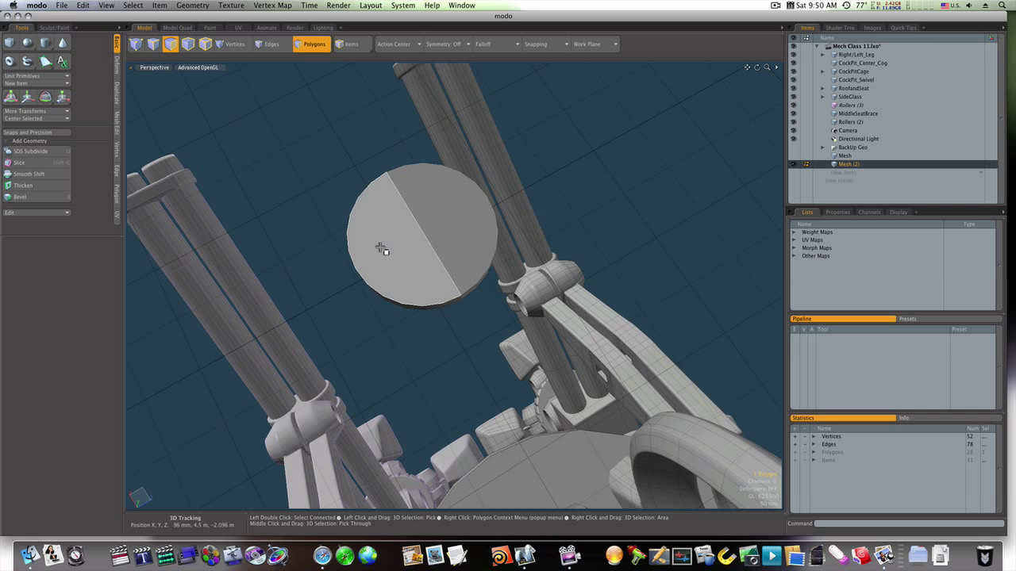
Move the detached half-disc along Z to open a gap between the two halves
key(w)
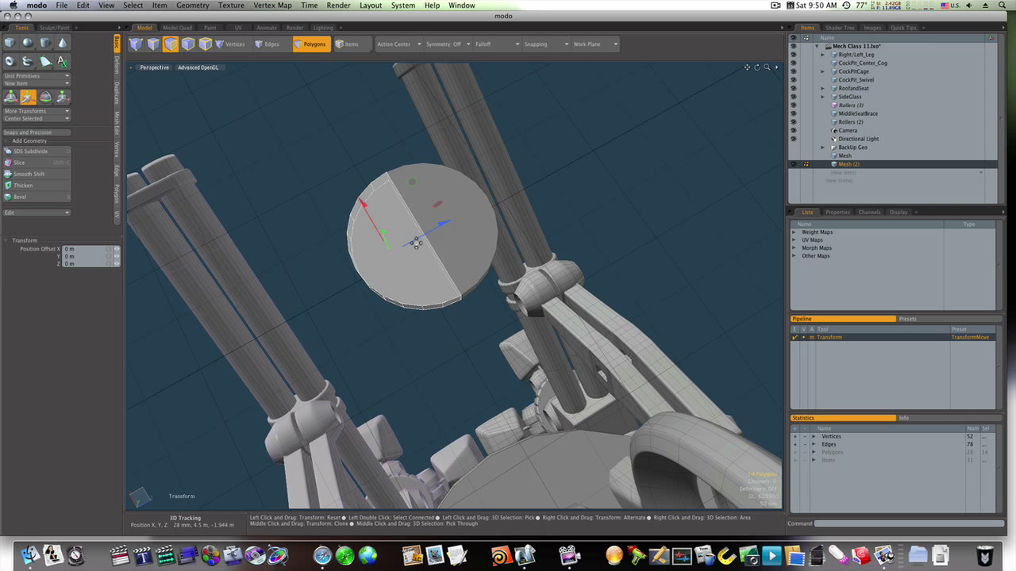
drag(419, 246, 362, 259)
key(space)
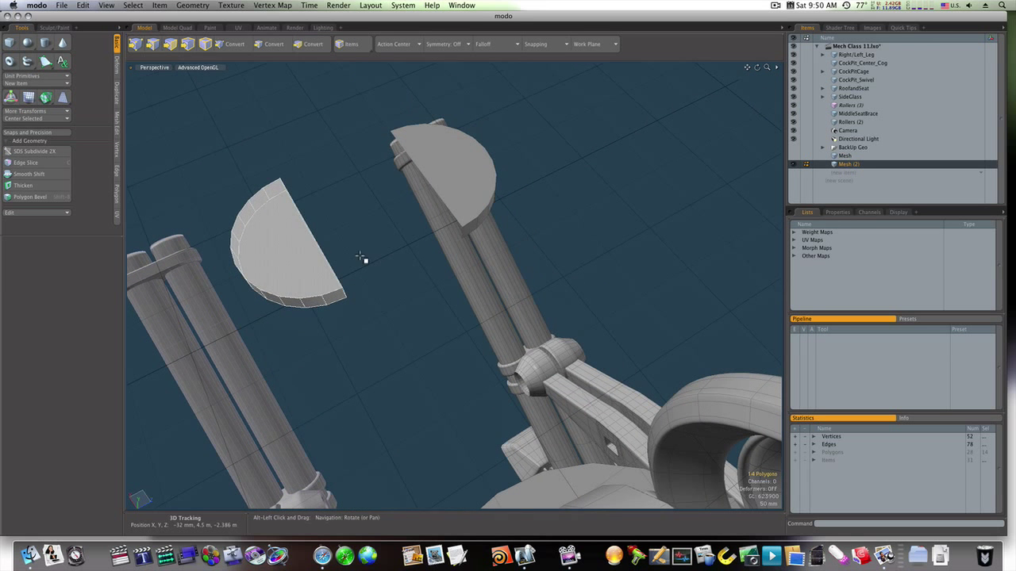
key(space)
Bridge the open edge loops on the flat sides of both half-discs with 1 segment, forming a capsule-shaped plate
key(2)
double_click(430, 189)
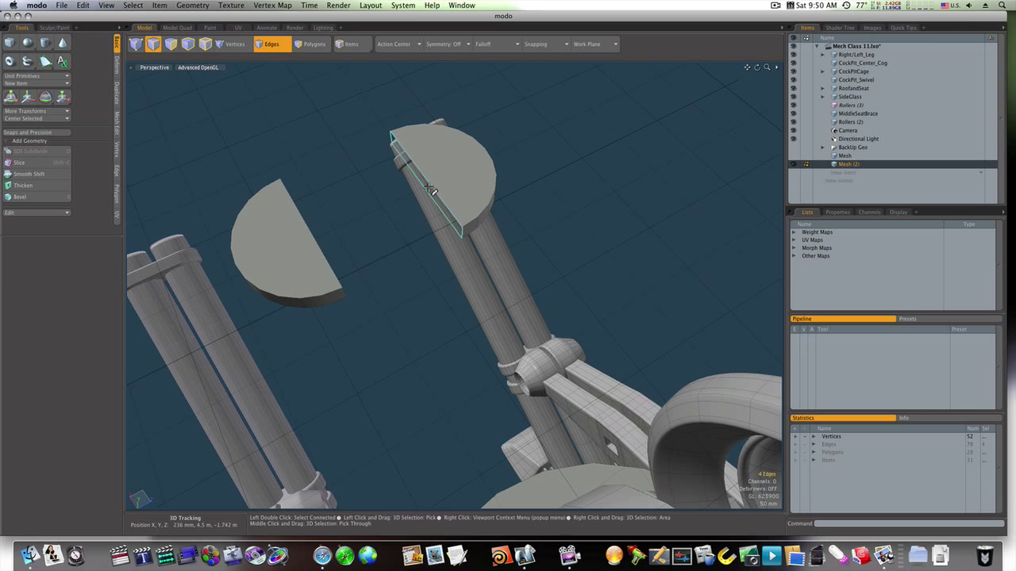
alt+drag(385, 226, 300, 197)
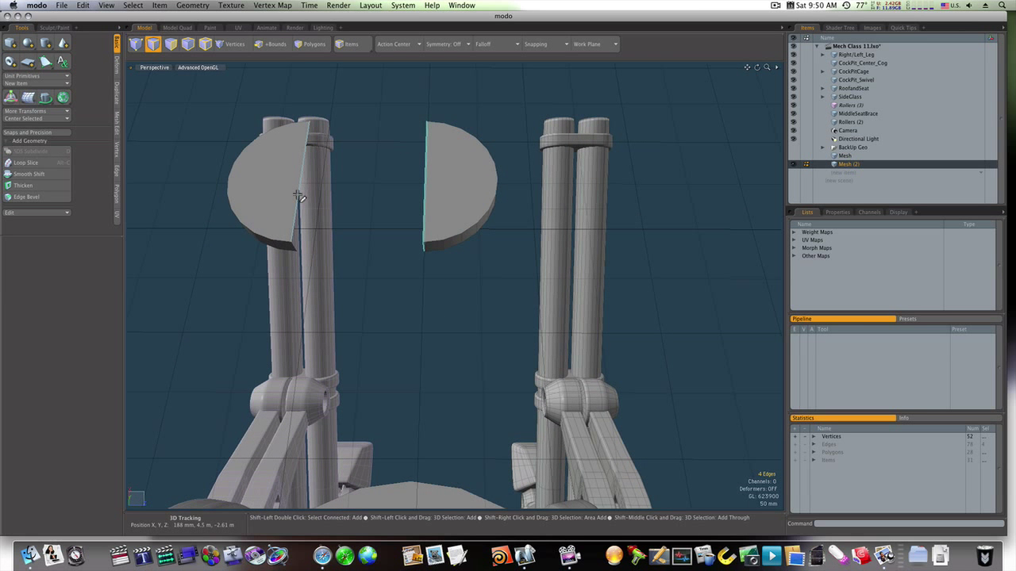
click(117, 170)
click(38, 94)
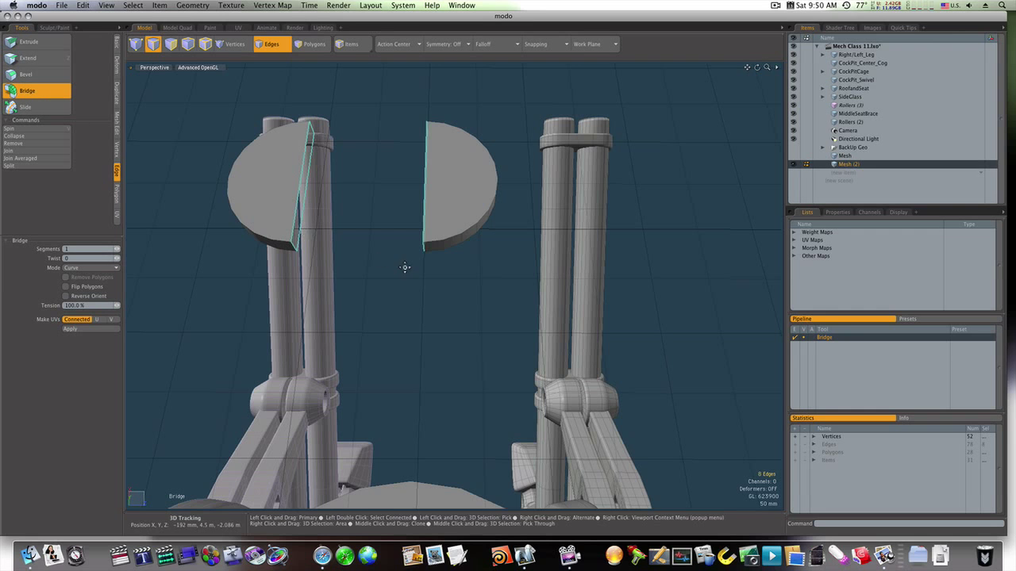
click(404, 268)
alt+drag(424, 281, 132, 238)
key(space)
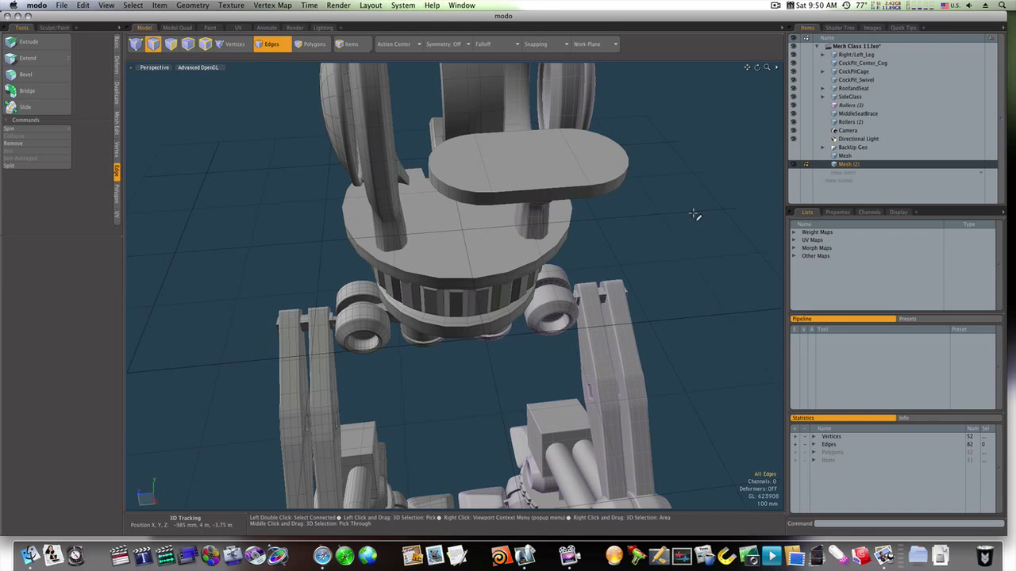
Show the cylinders' mesh, then select the whole capsule plate and move it down along Y below the cylinder tops
click(793, 157)
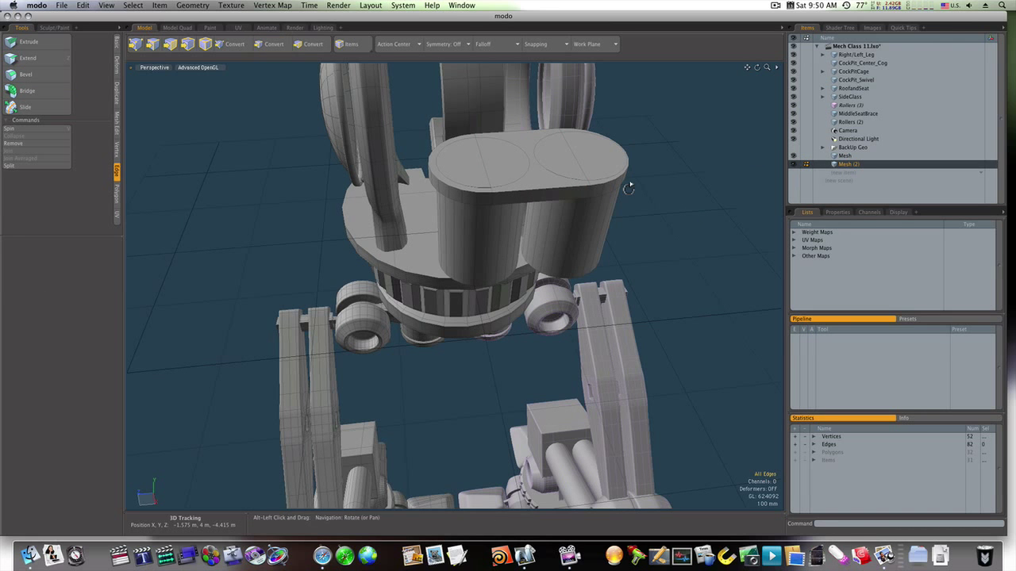
alt+drag(628, 185, 727, 195)
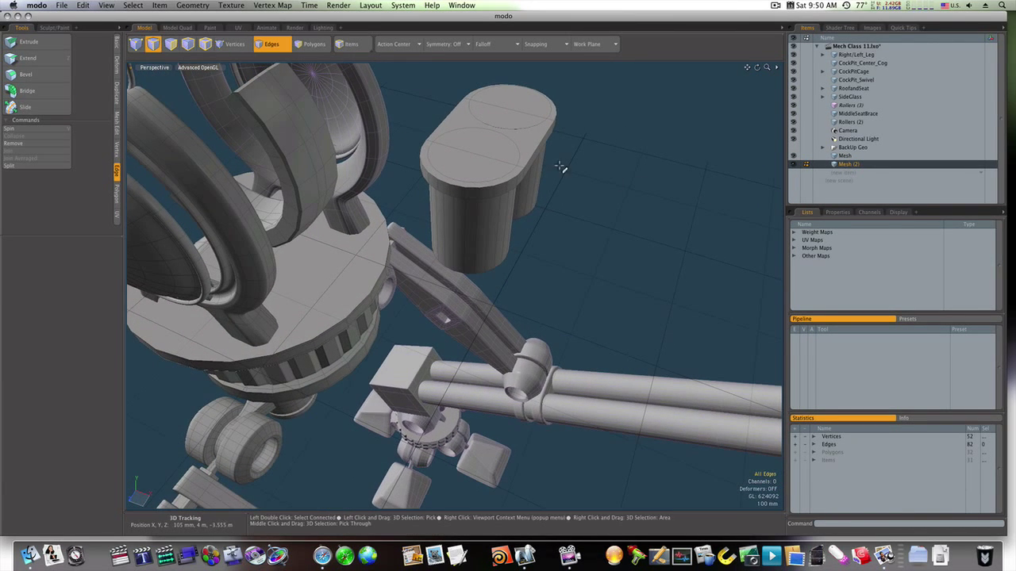
key(3)
double_click(531, 148)
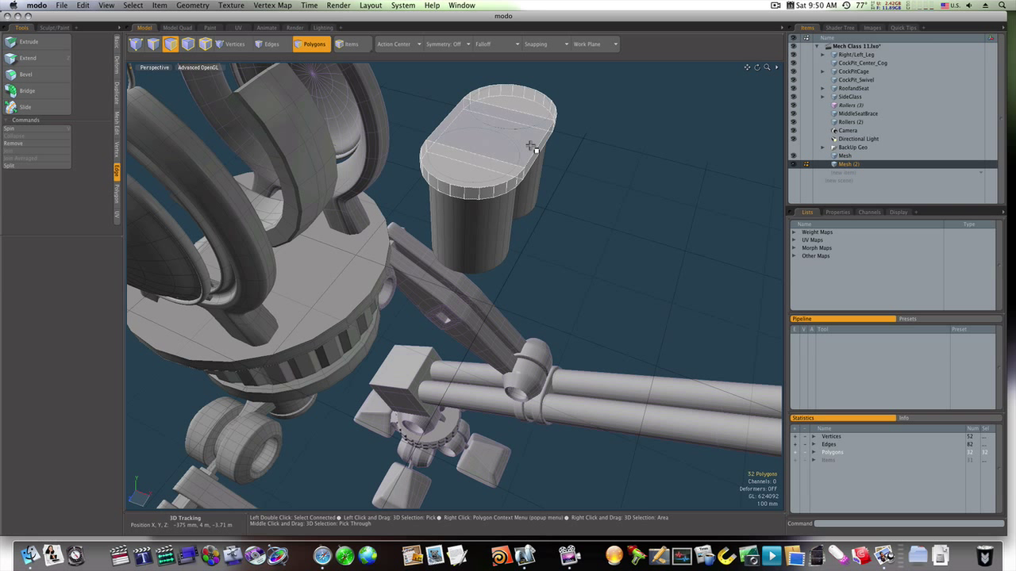
key(w)
drag(496, 95, 495, 113)
key(space)
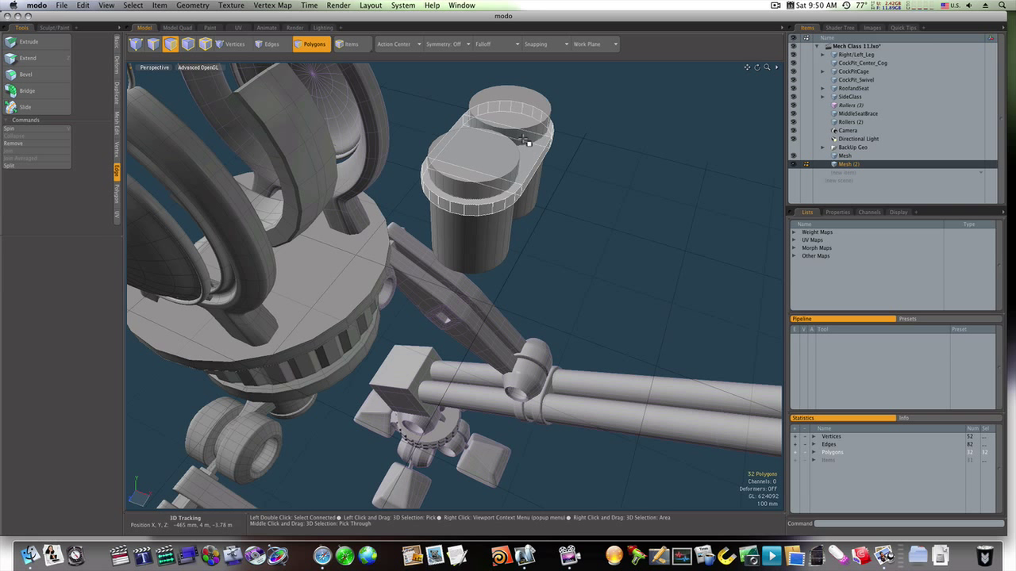
Duplicate the capsule plate by copy and paste and move the copy -340 mm along Y toward the cylinders' lower ends
key(super+c)
key(super+v)
key(w)
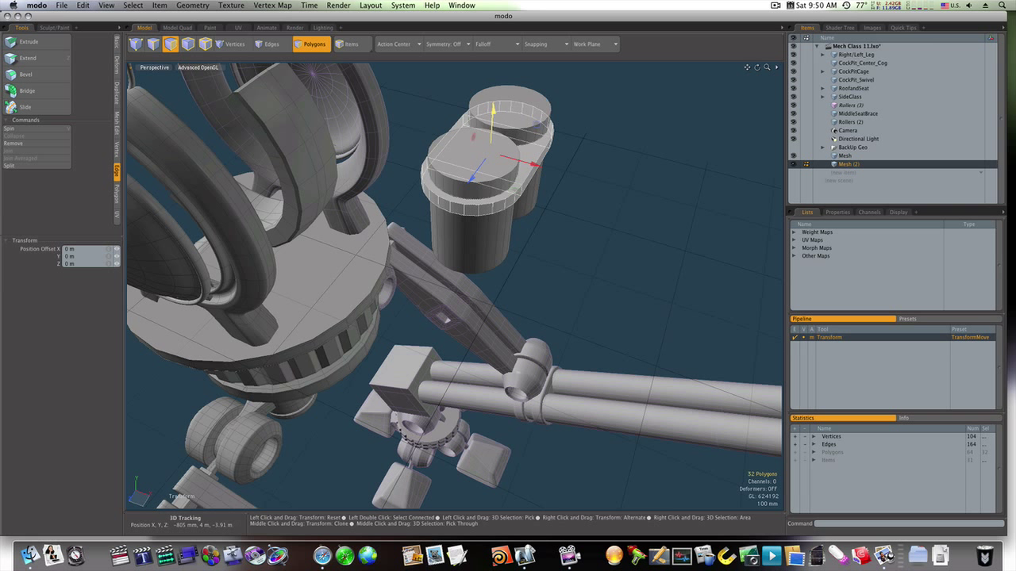
drag(492, 111, 492, 166)
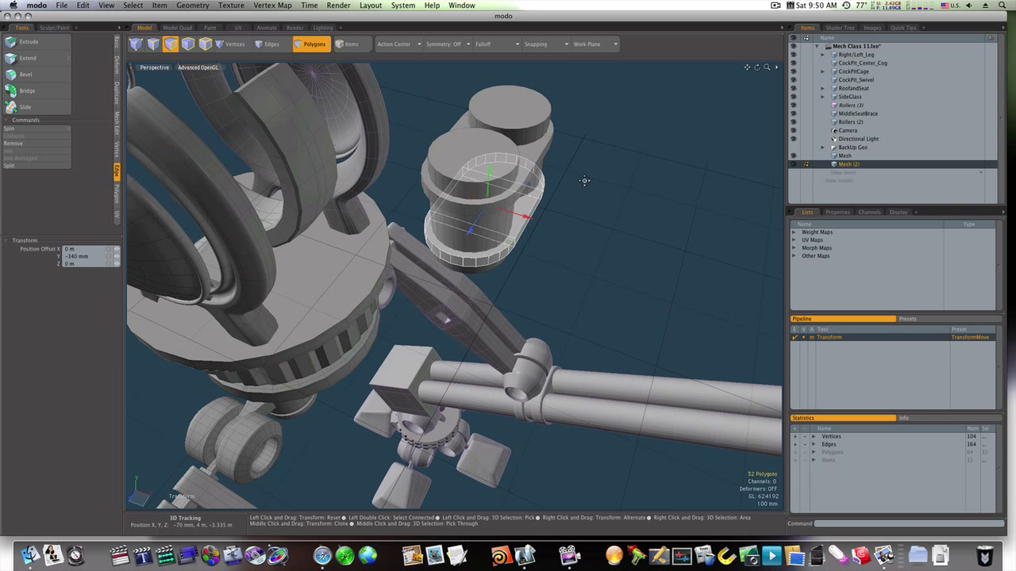
key(space)
click(614, 179)
Make both mesh items active, then bevel the four upper and lower cylinder caps with about 85 mm shift and 76 mm inset
alt+drag(615, 179, 462, 135)
key(3)
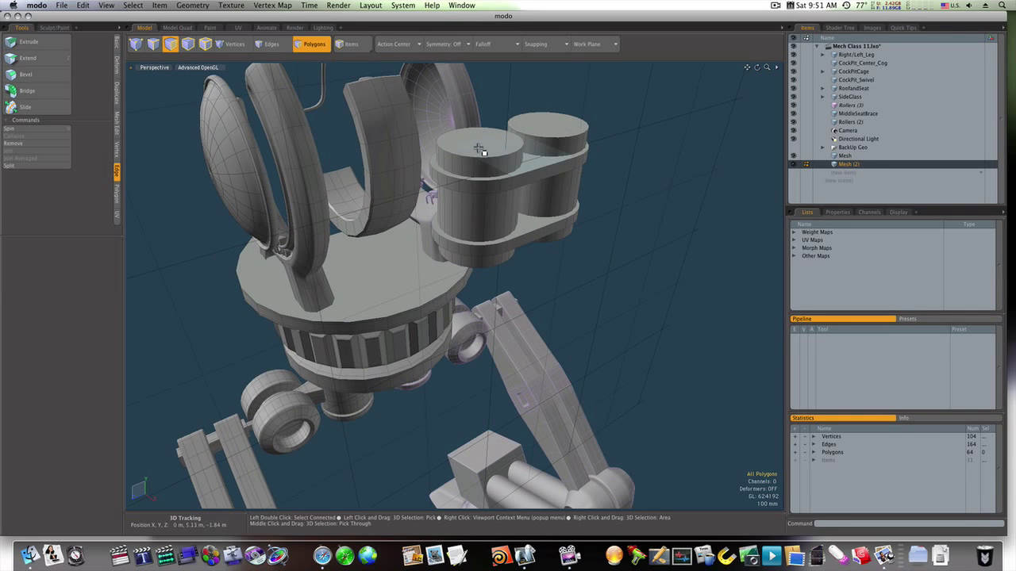
click(481, 147)
click(732, 149)
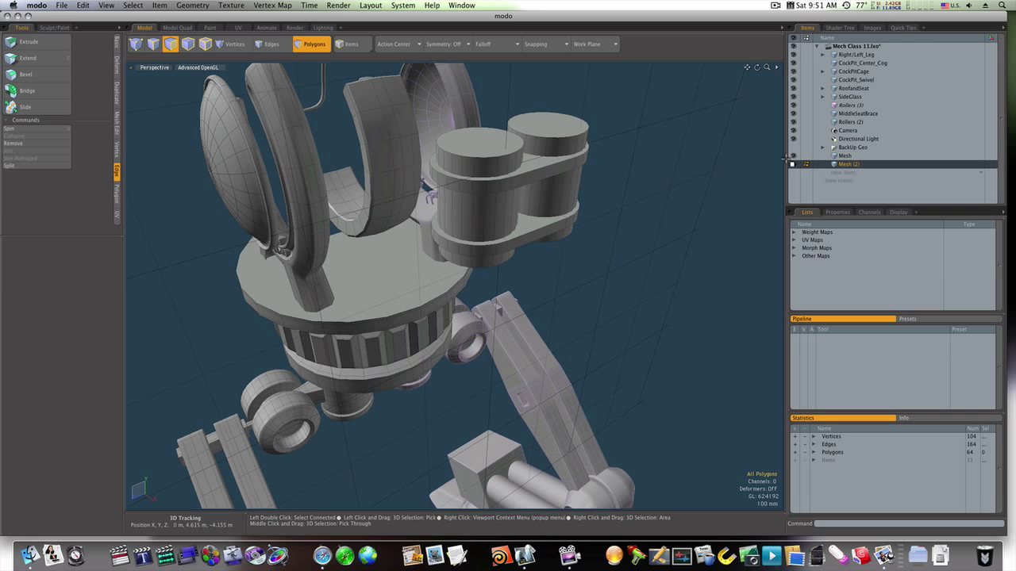
shift+click(857, 156)
click(503, 140)
shift+click(545, 130)
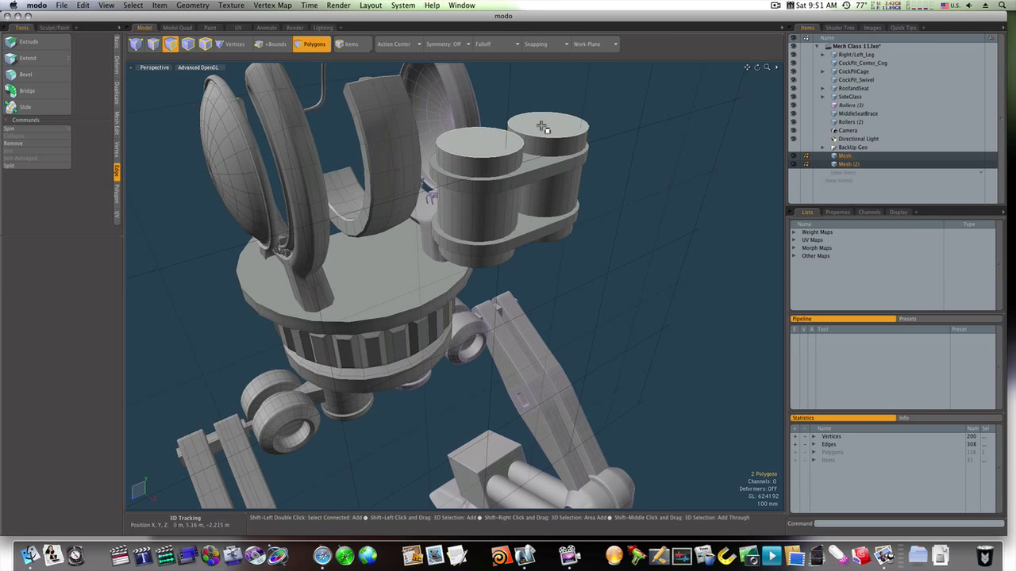
alt+drag(544, 130, 401, 250)
click(475, 244)
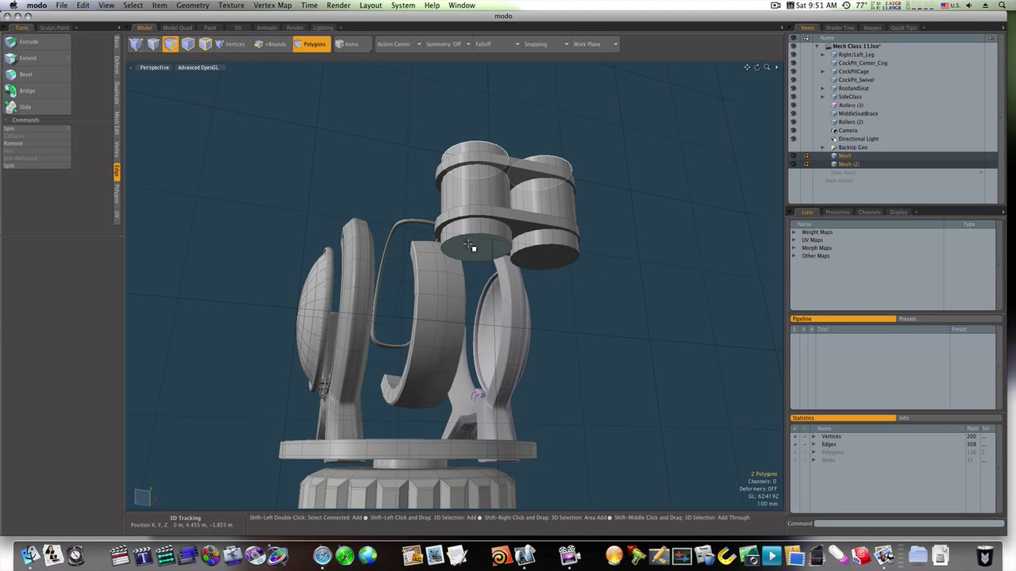
shift+click(533, 260)
key(b)
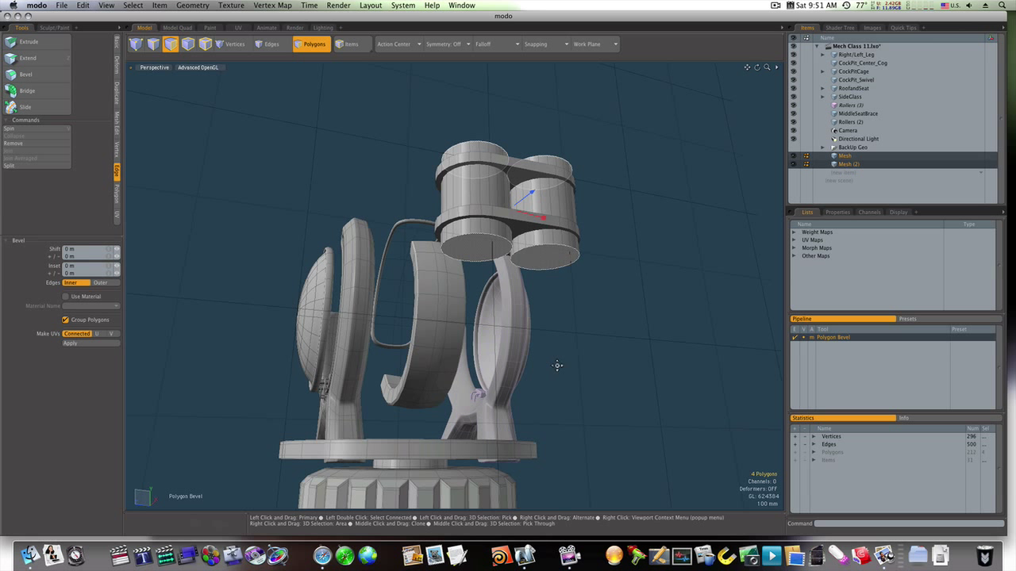
drag(532, 201, 549, 212)
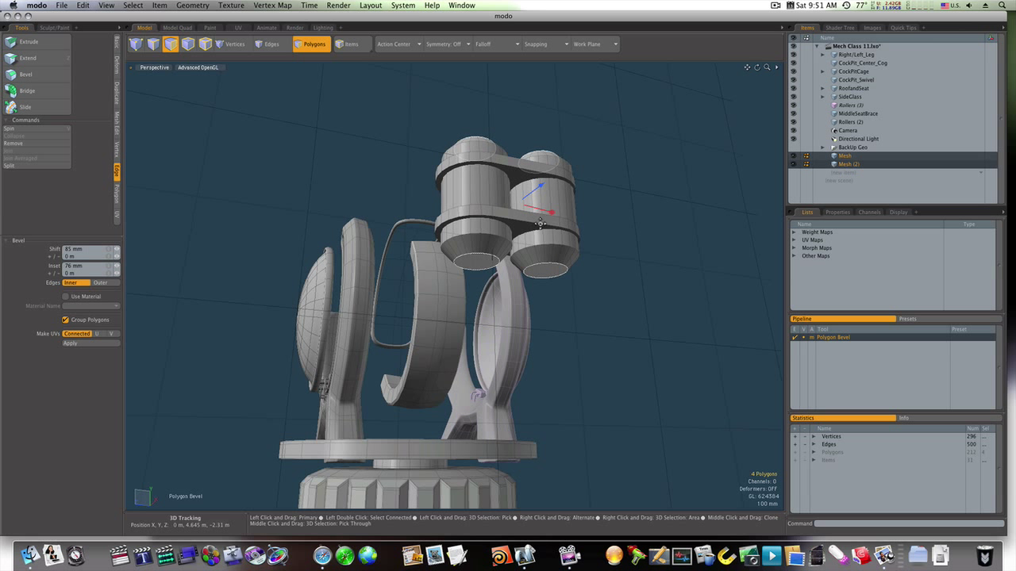
Bevel the four cylinder caps again with an inward shift to recess them into the cylinder ends
click(538, 182)
drag(527, 227, 524, 221)
key(space)
click(583, 255)
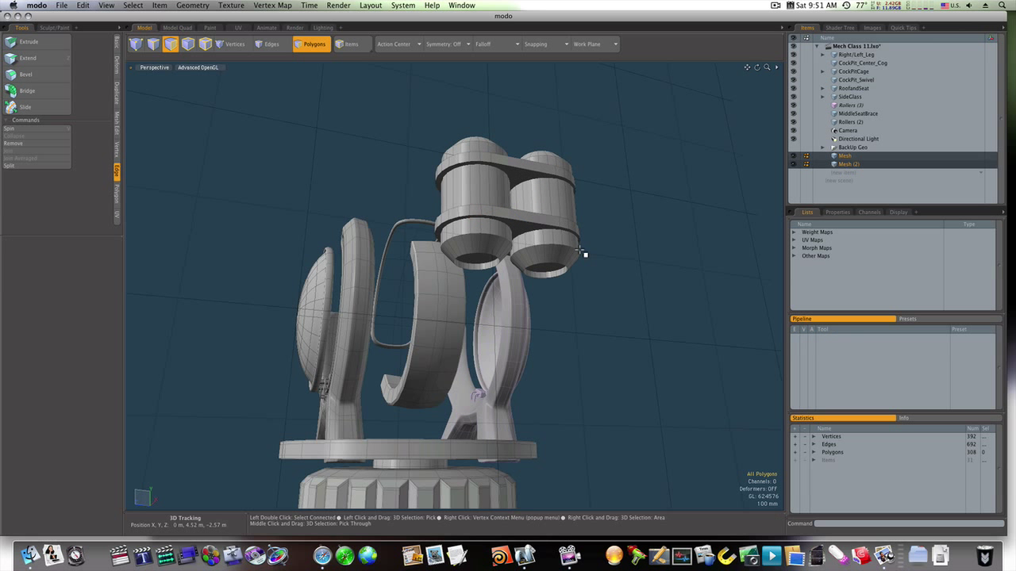
Loop Slice the upper recess wall of one cylinder with two symmetric loops at 23.5%, with Slice Selected turned off
alt+drag(565, 254, 509, 438)
scroll(511, 301, up, 4)
alt+drag(540, 294, 534, 242)
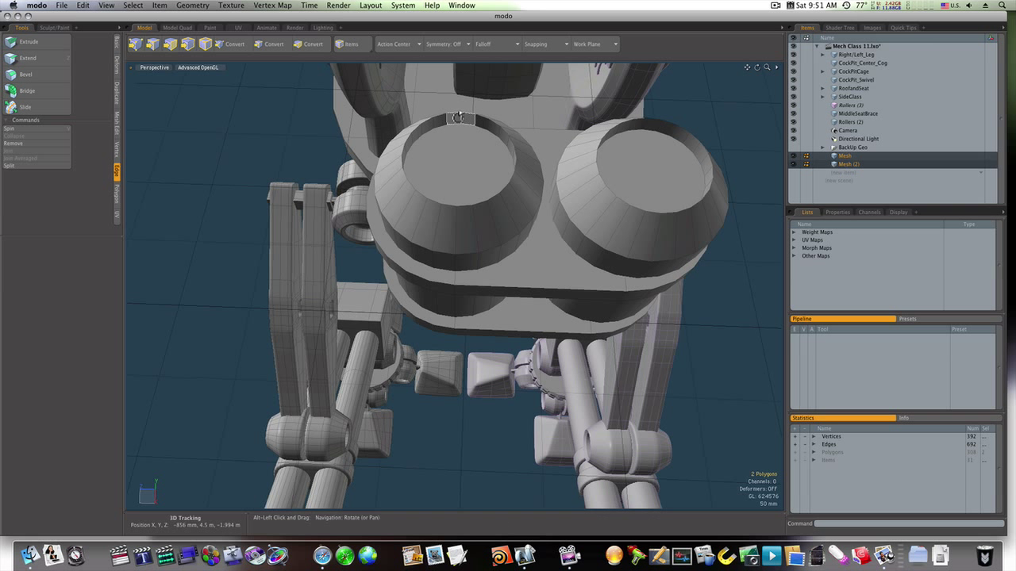
key(alt+c)
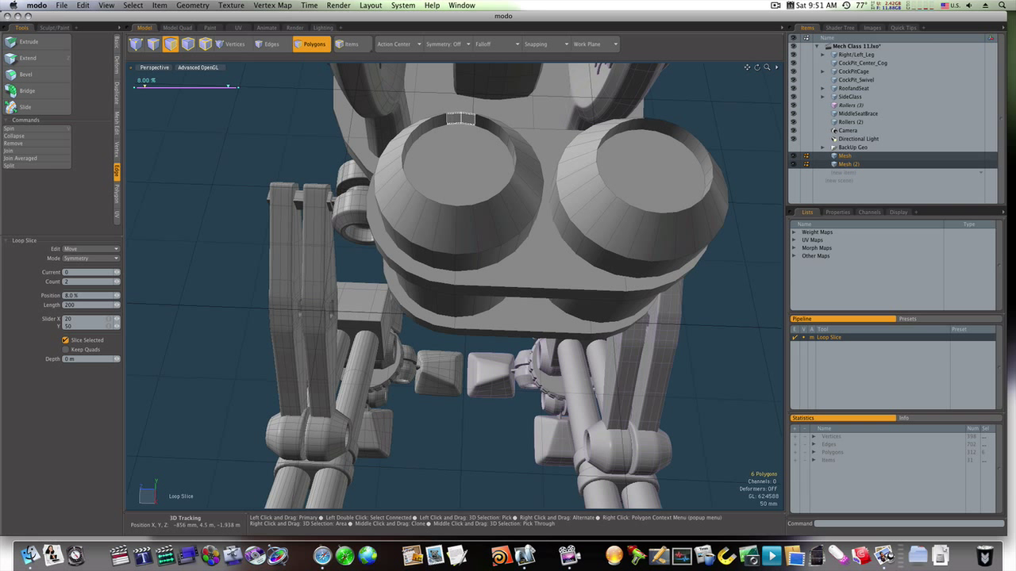
click(94, 341)
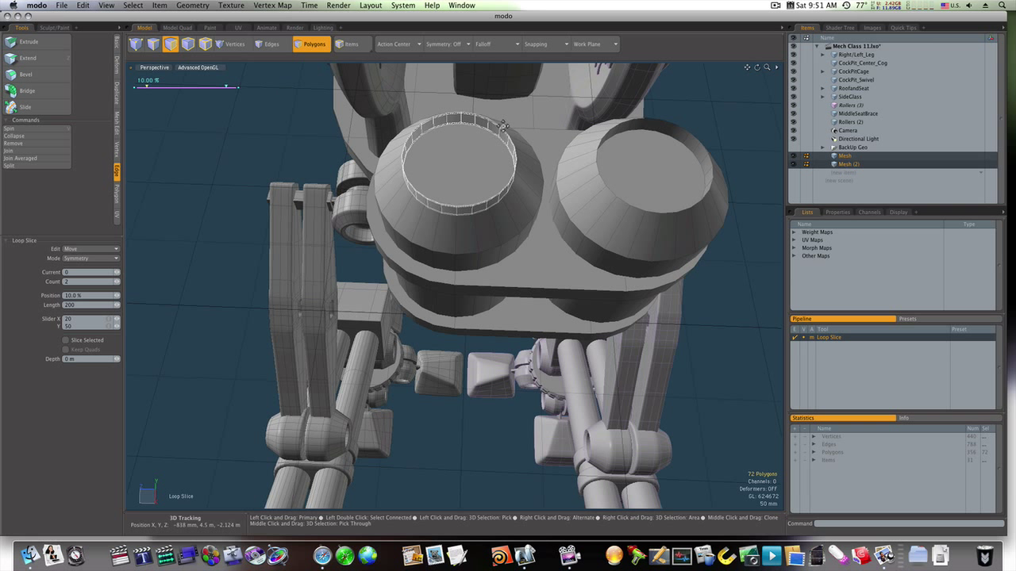
drag(142, 86, 160, 86)
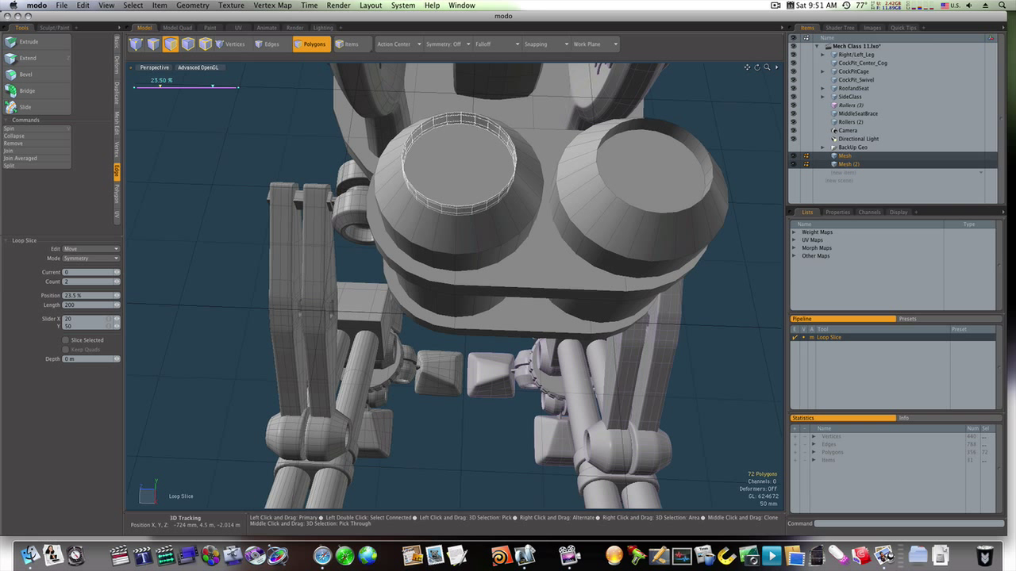
key(space)
Loop Slice the upper recess wall of the other cylinder with two symmetric loops
drag(692, 147, 642, 117)
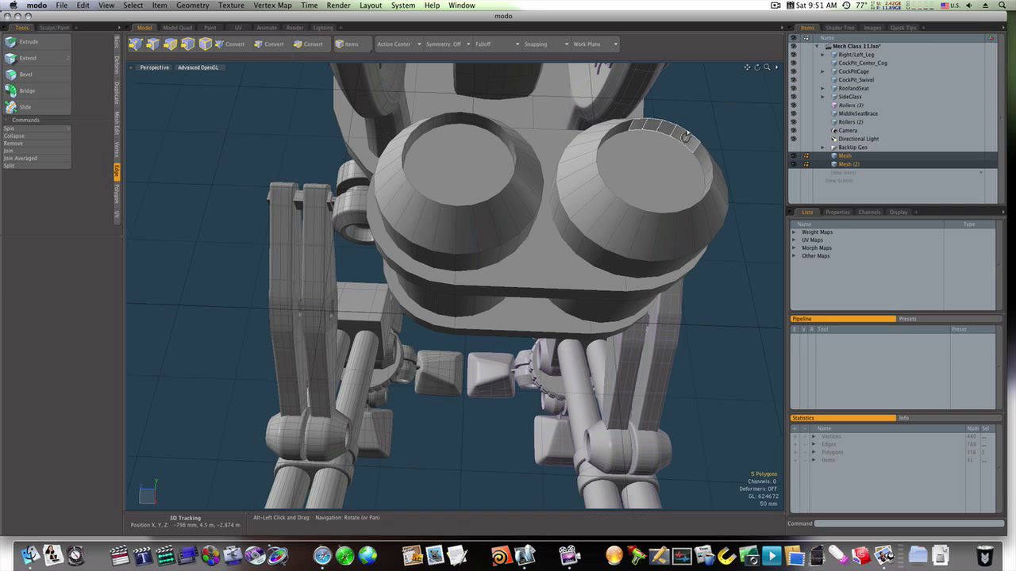
key(alt+c)
key(space)
Loop Slice the upper tapered bands of both cylinders with two symmetric loops each at 20%
drag(510, 228, 443, 241)
key(alt+c)
click(586, 243)
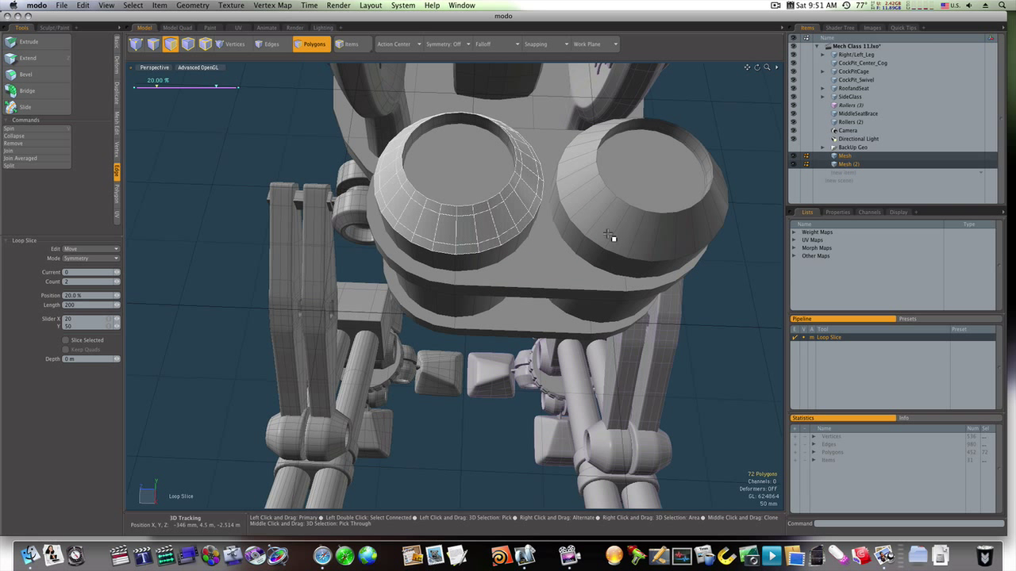
key(space)
drag(609, 235, 643, 235)
key(alt+c)
click(593, 258)
key(space)
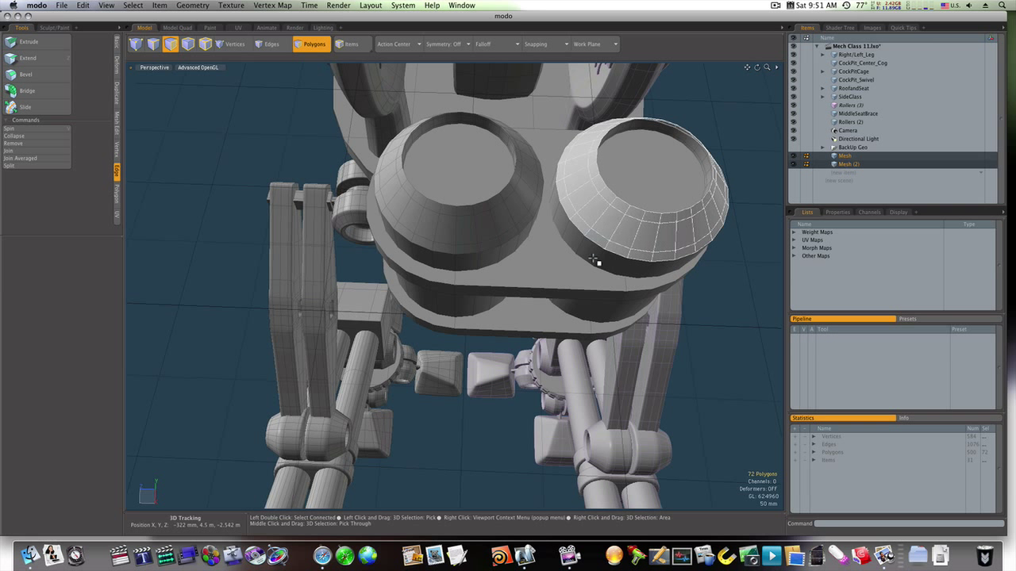
Loop Slice the straight side walls of both cylinders with two symmetric loops each at 20%
drag(598, 260, 634, 280)
key(alt+c)
click(645, 266)
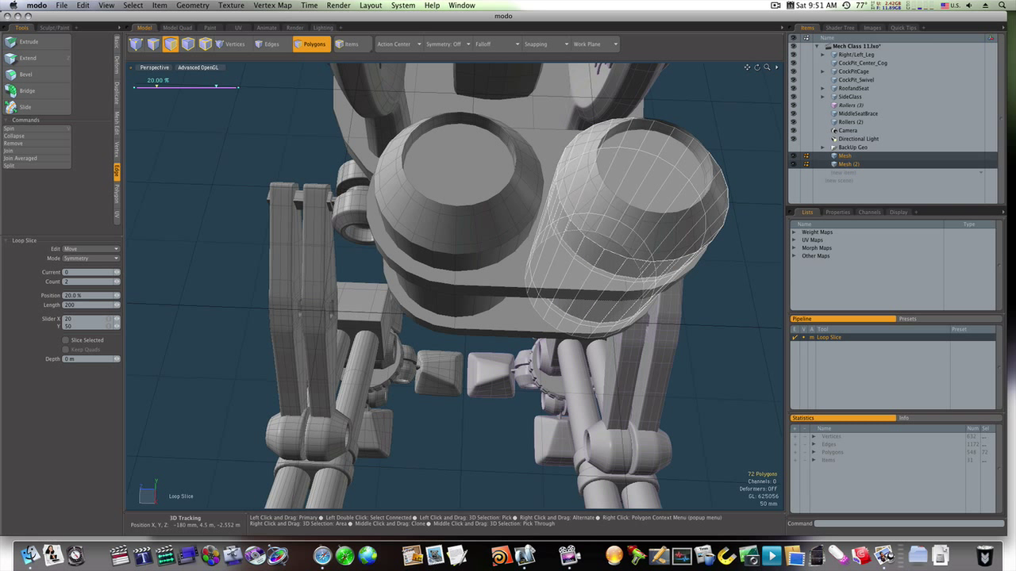
key(space)
mouse_move(499, 260)
mouse_down()
mouse_move(471, 263)
mouse_move(454, 148)
mouse_move(446, 236)
mouse_up()
key(alt+c)
click(466, 259)
key(space)
Loop Slice the lower tapered bands of both cylinders with two symmetric loops each at 20%
click(457, 302)
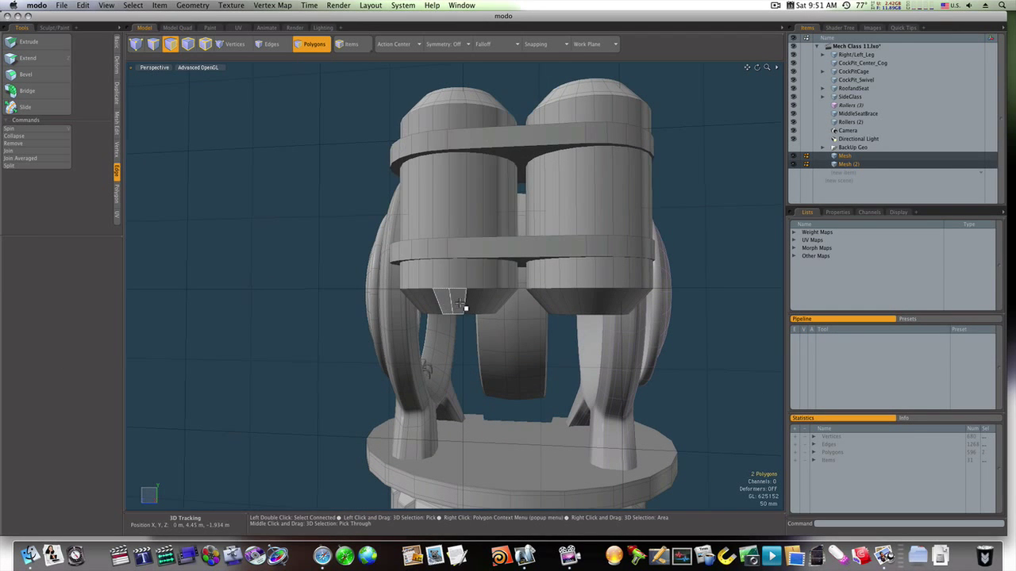
key(alt+c)
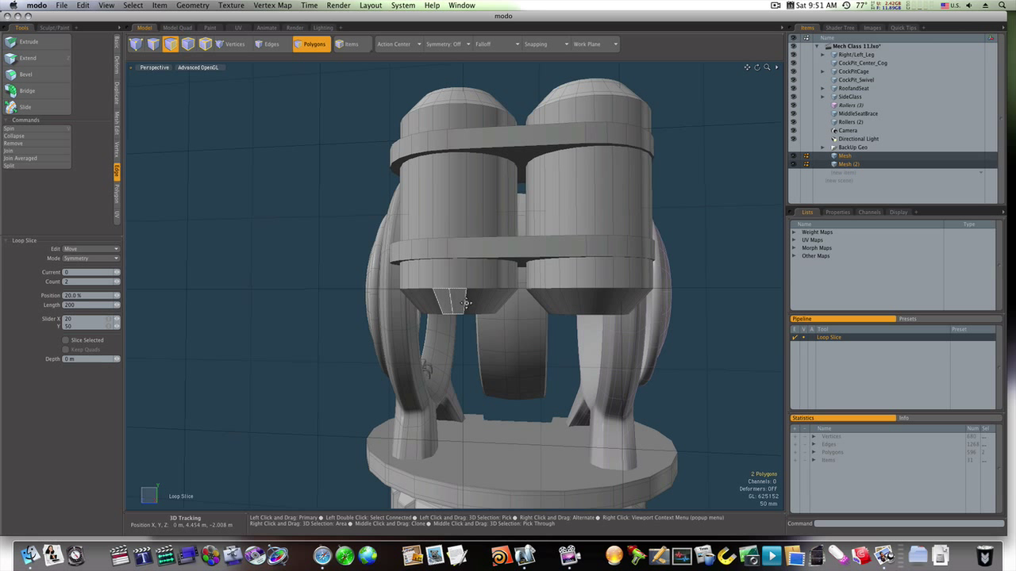
key(space)
click(569, 304)
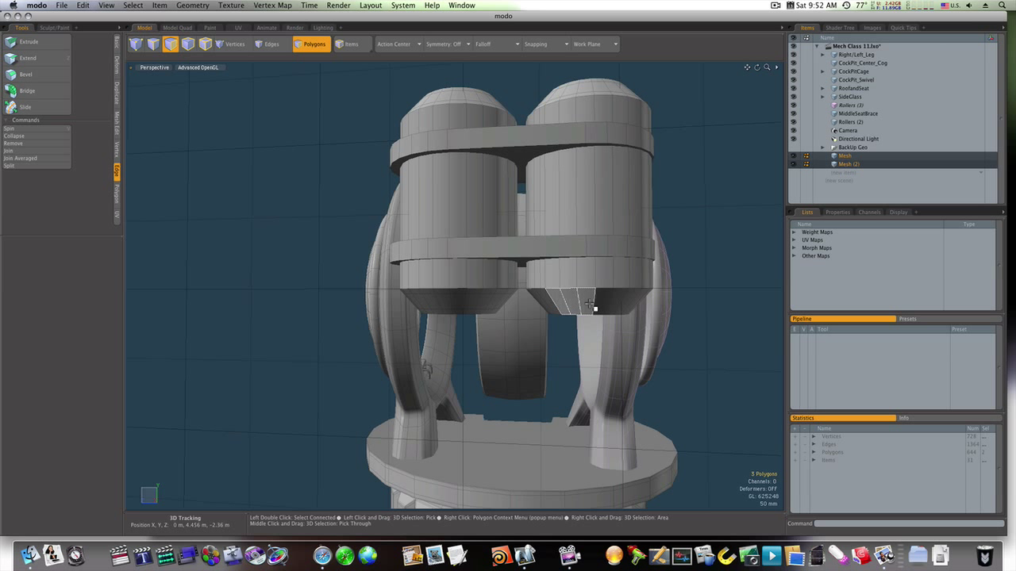
key(l)
key(alt+c)
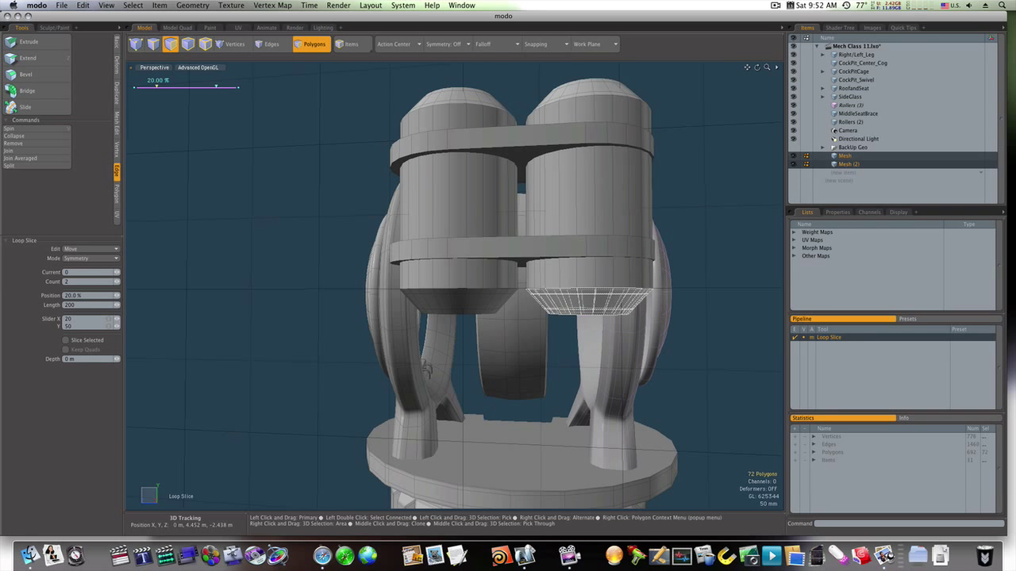
alt+drag(573, 306, 496, 270)
key(space)
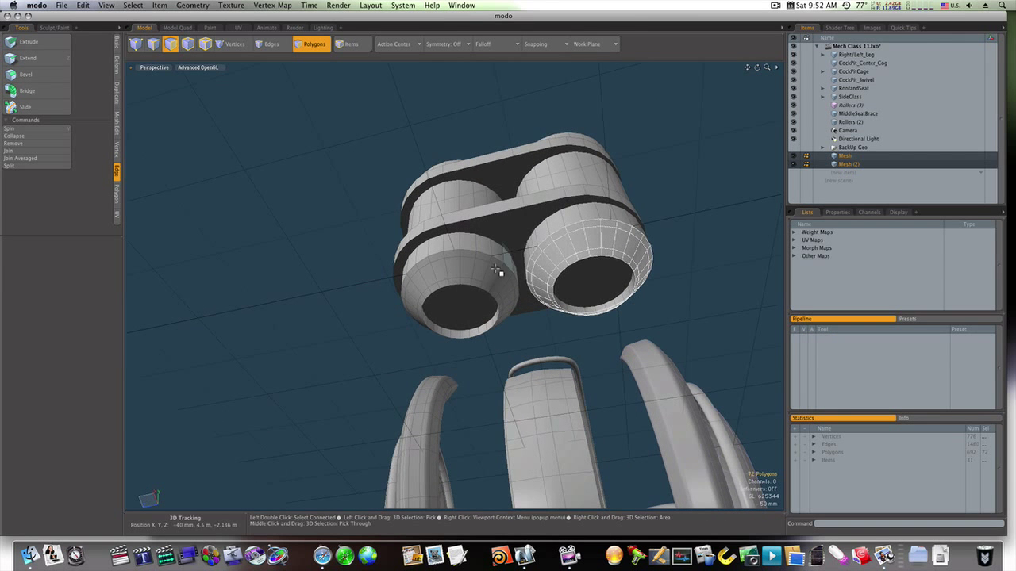
Loop Slice the lower recess walls of both cylinders with two symmetric loops each
click(468, 334)
key(l)
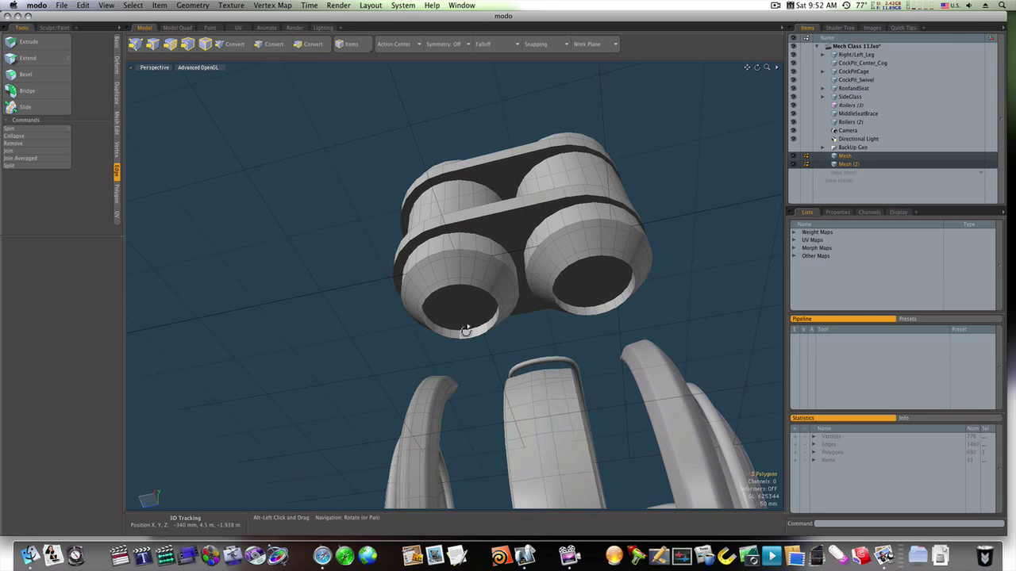
key(alt+c)
key(space)
click(605, 307)
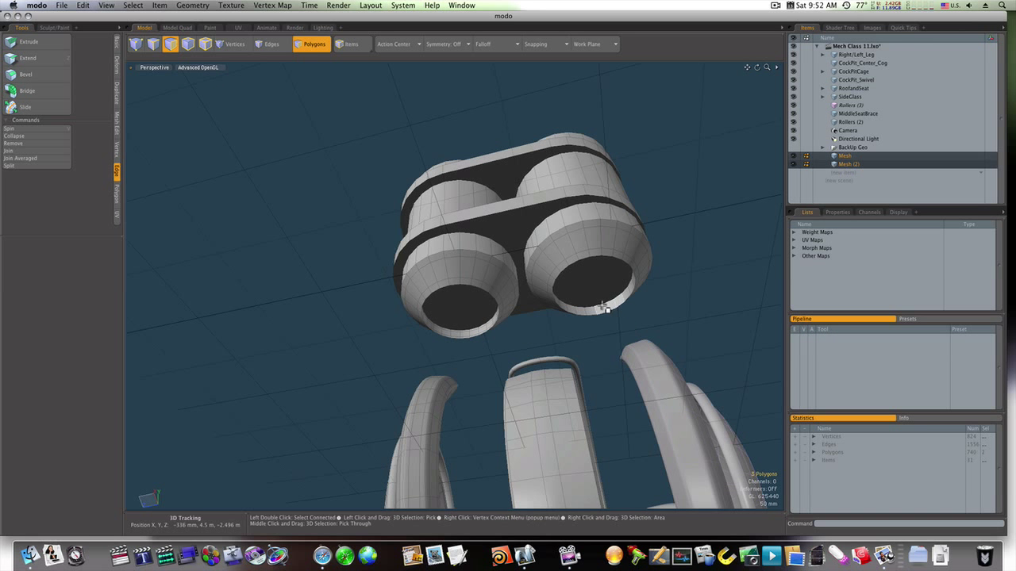
key(l)
key(alt+c)
key(space)
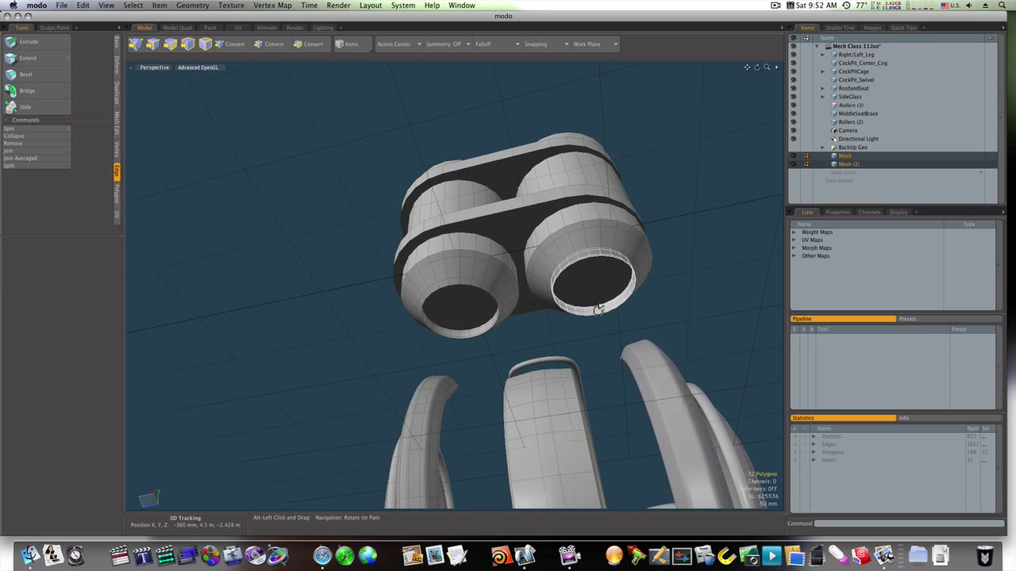
Loop Slice the outer rims of the lower and upper capsule plates with two symmetric loops each at 20%
alt+drag(599, 316, 602, 356)
key(1)
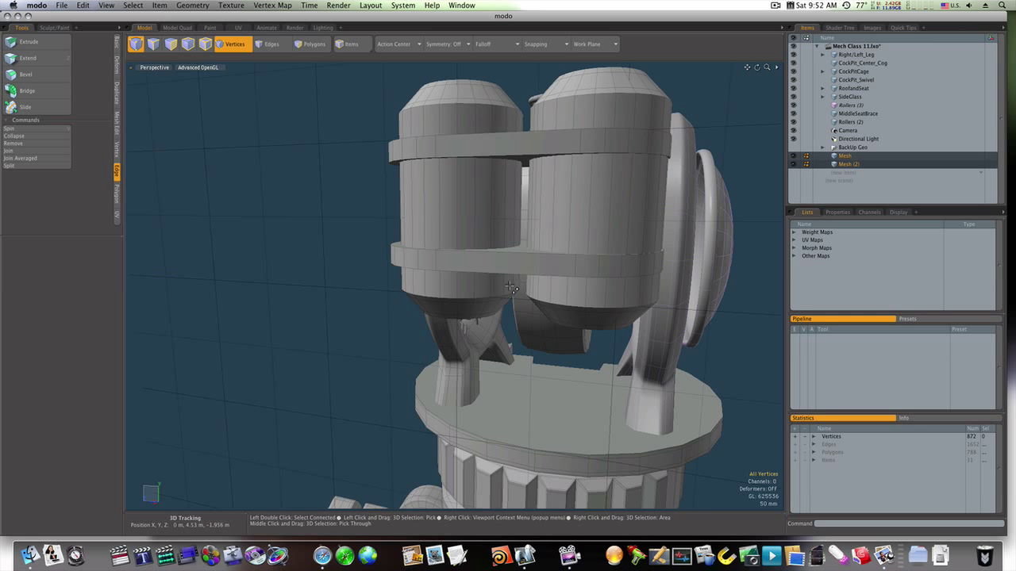
key(3)
drag(594, 270, 635, 271)
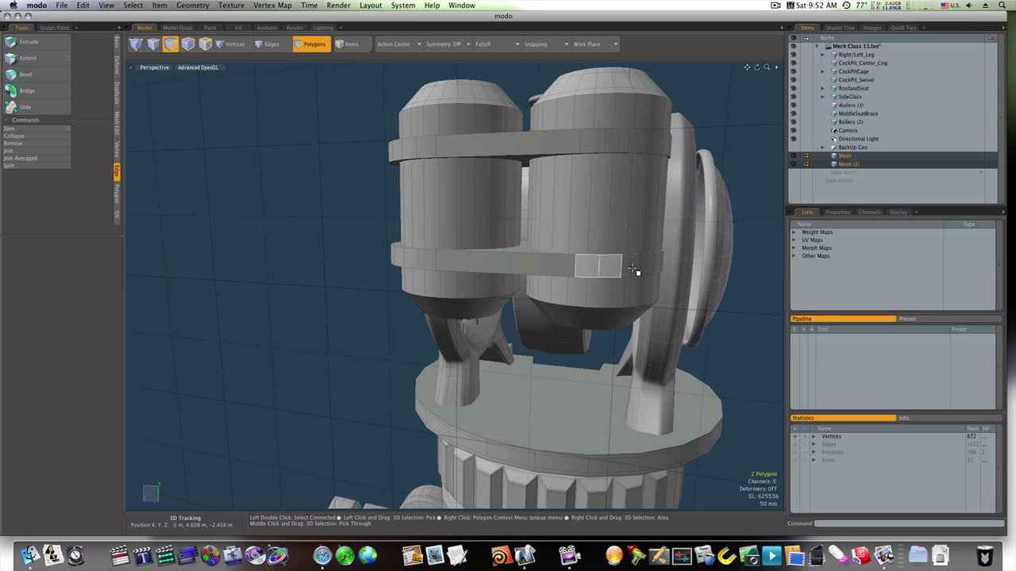
key(alt+c)
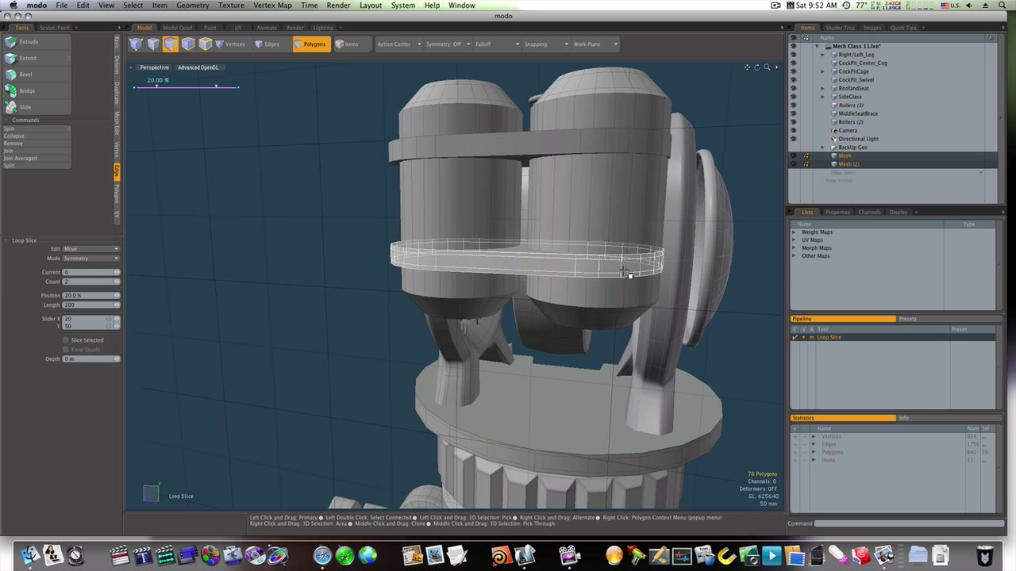
key(space)
drag(573, 133, 627, 150)
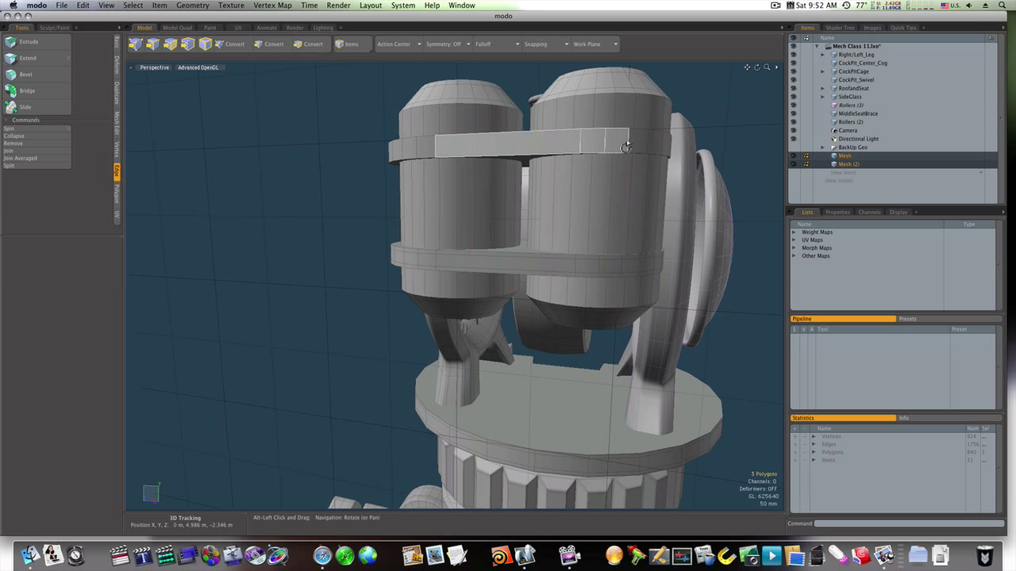
key(alt+c)
click(620, 153)
key(space)
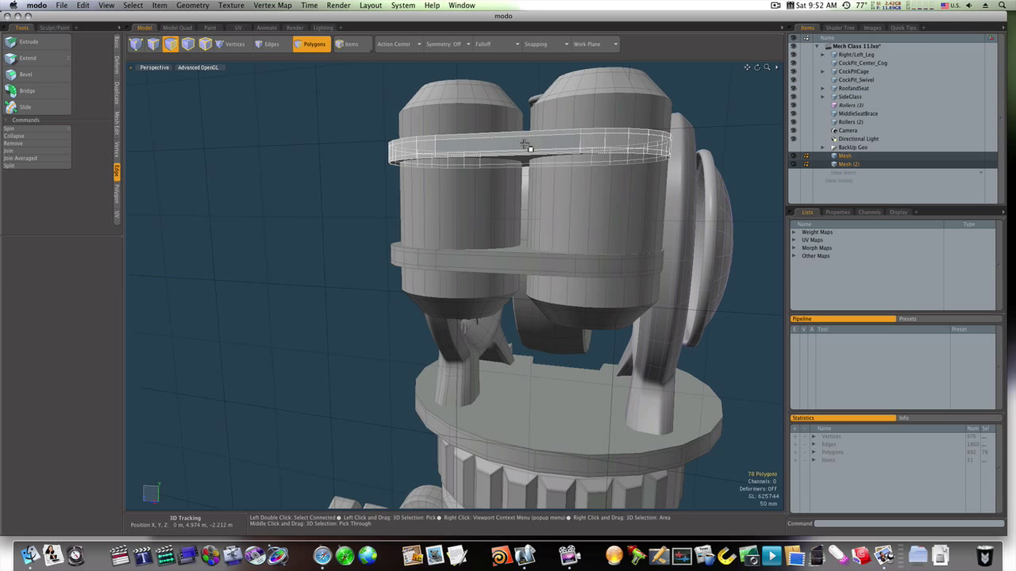
Add the lower capsule plate to the selection, scale both plates up uniformly so they extend further beyond the cylinders, and clear the selection
shift+double_click(510, 262)
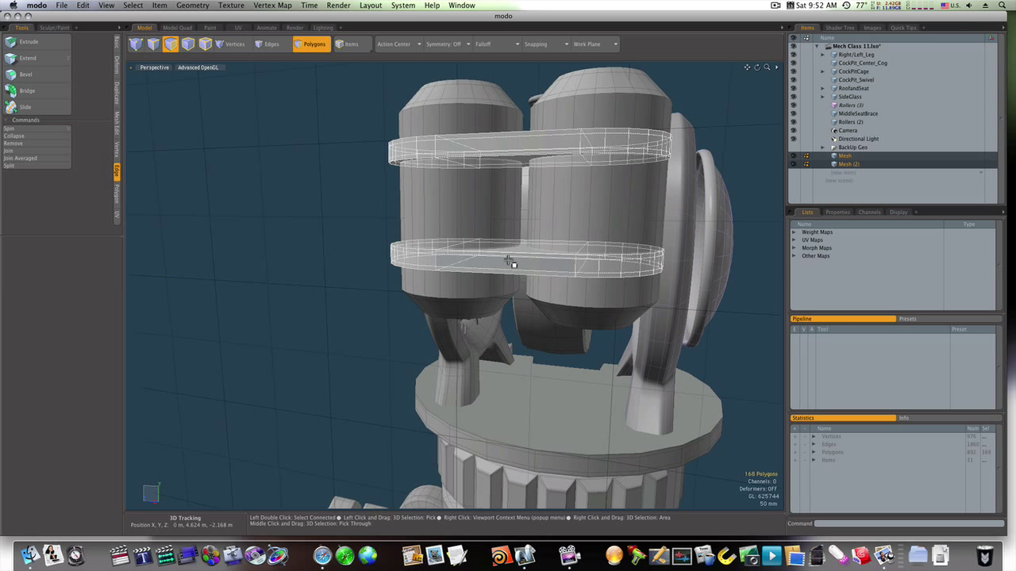
key(r)
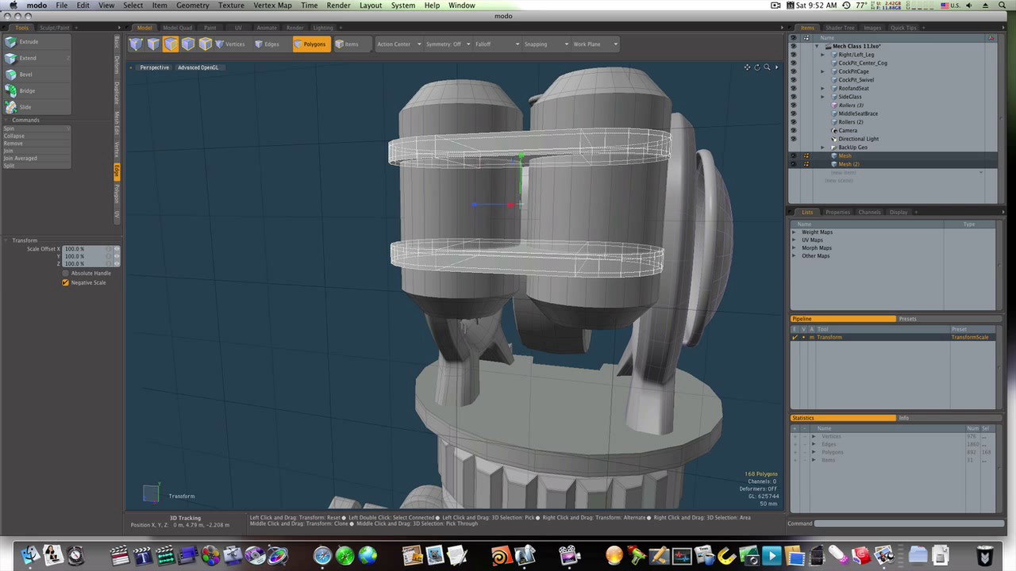
drag(521, 205, 528, 205)
key(space)
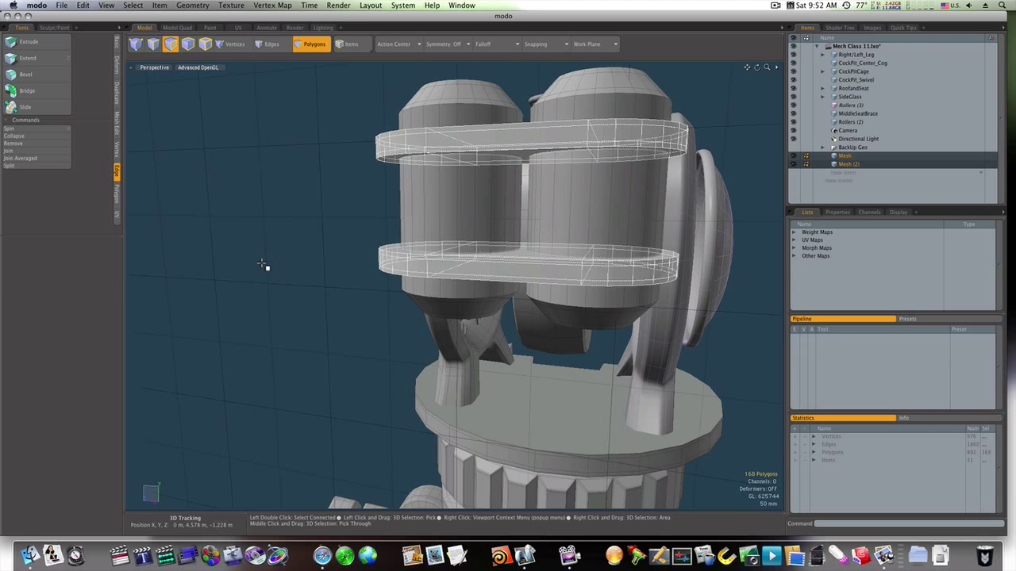
click(263, 266)
Move the twin-cylinder part along negative X to the back of the cockpit cage and tilt it to follow the cage
alt+drag(429, 308, 551, 335)
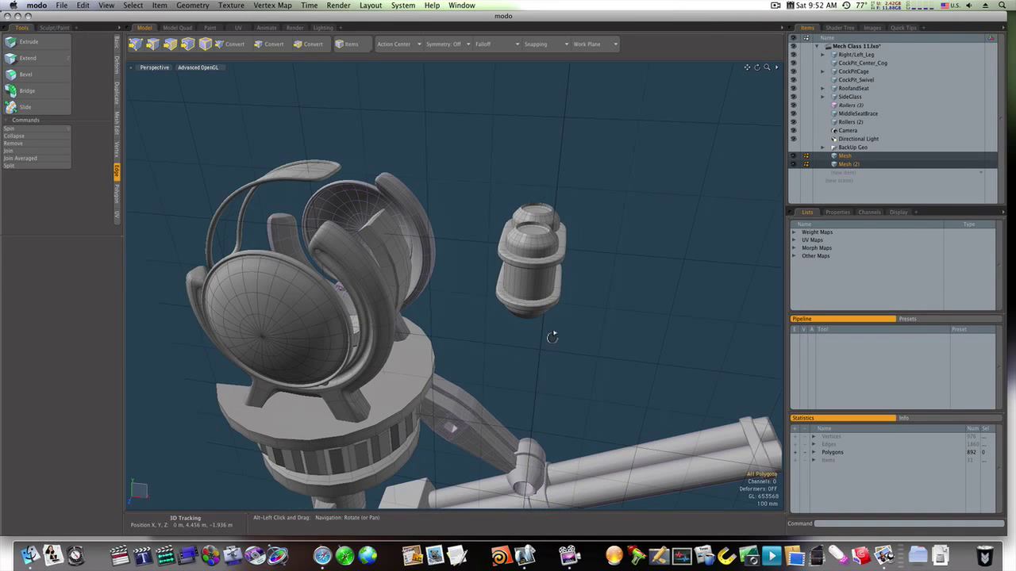
key(3)
key(w)
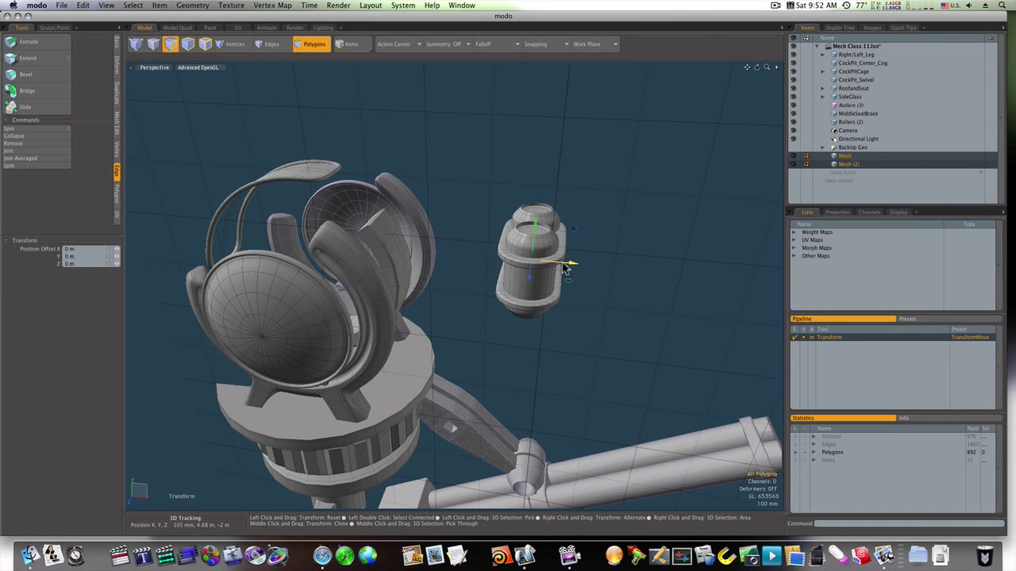
drag(565, 268, 494, 259)
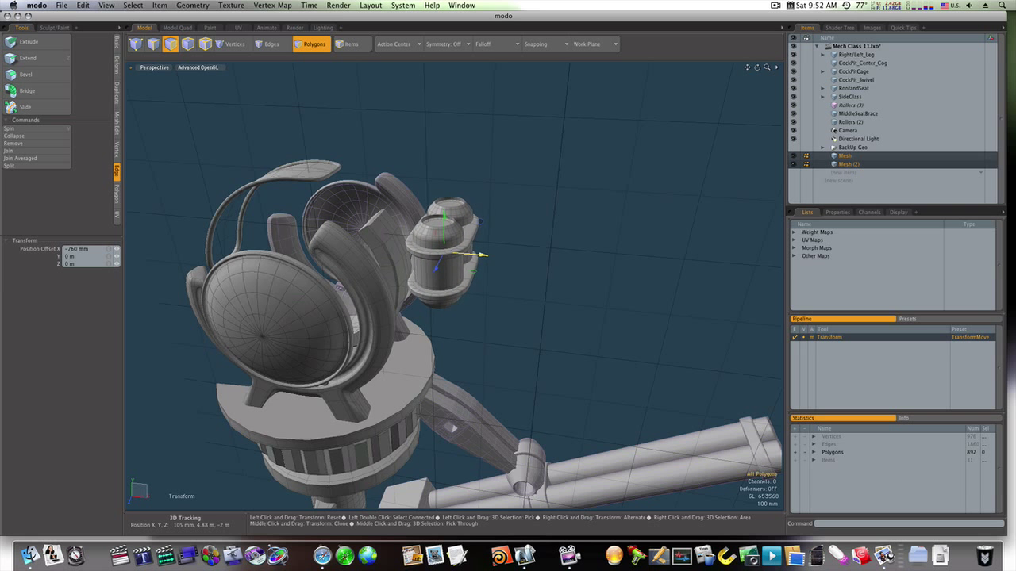
alt+drag(477, 262, 530, 295)
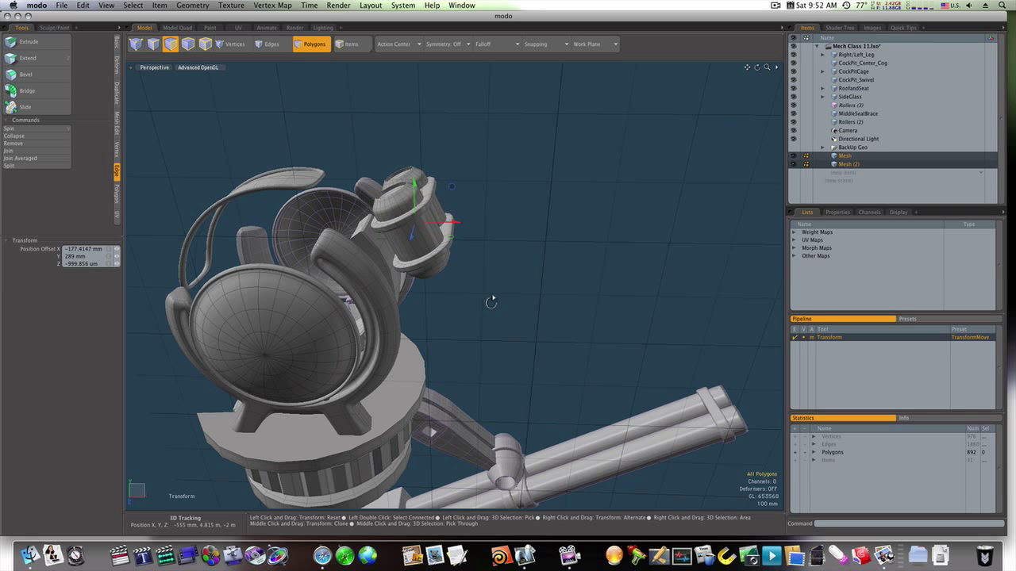
Scale the twin-cylinder part up uniformly and offset it 150 mm in X and -55 mm in Y to sit clear of the cage
alt+drag(491, 301, 473, 461)
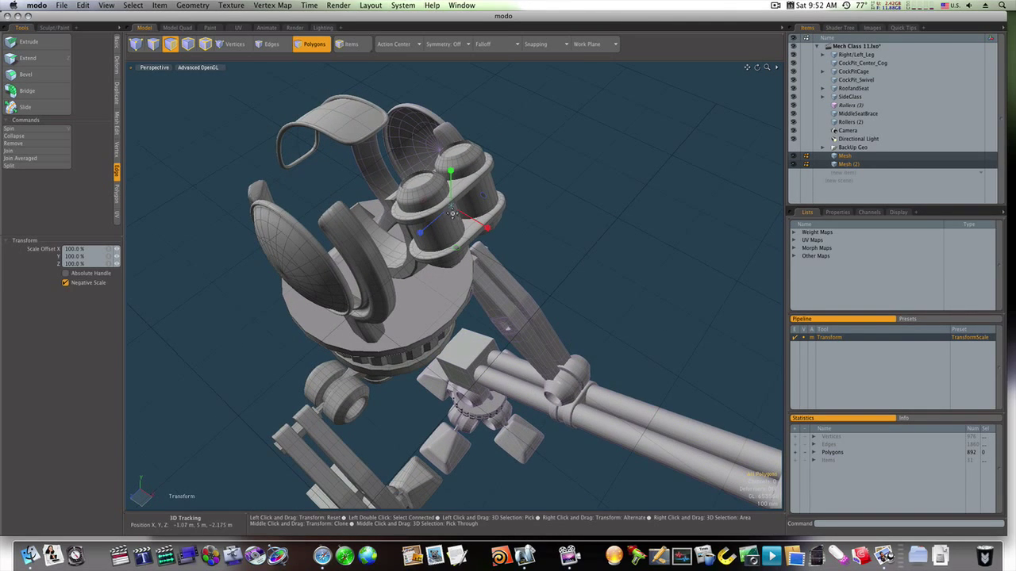
drag(458, 205, 475, 206)
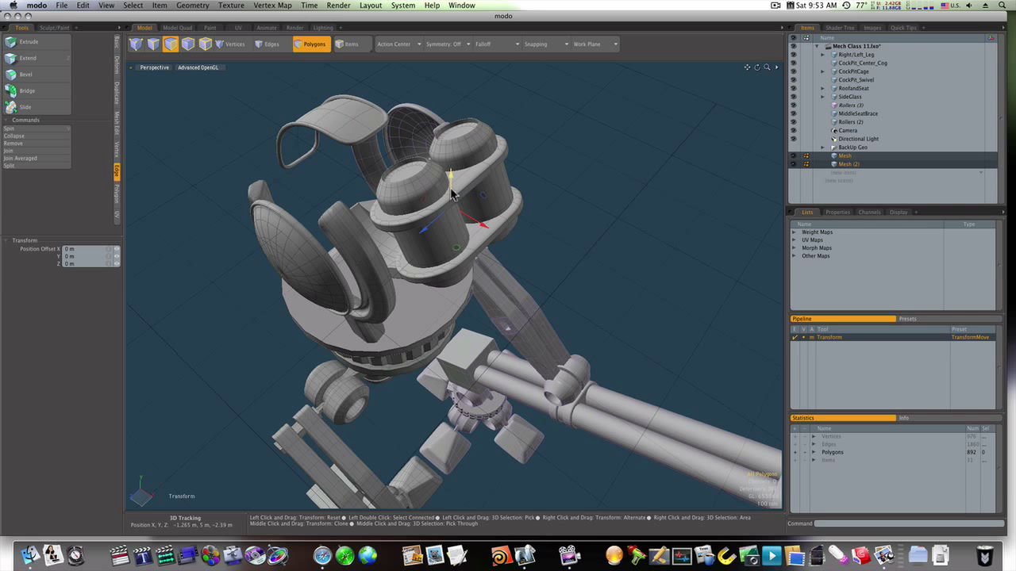
alt+drag(432, 226, 521, 149)
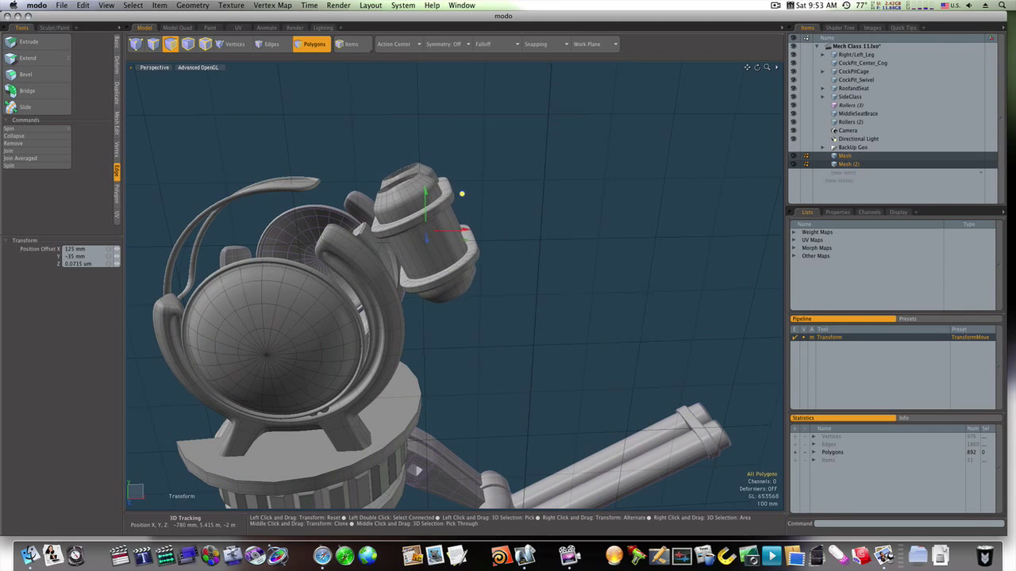
alt+drag(466, 197, 516, 289)
alt+drag(406, 320, 469, 240)
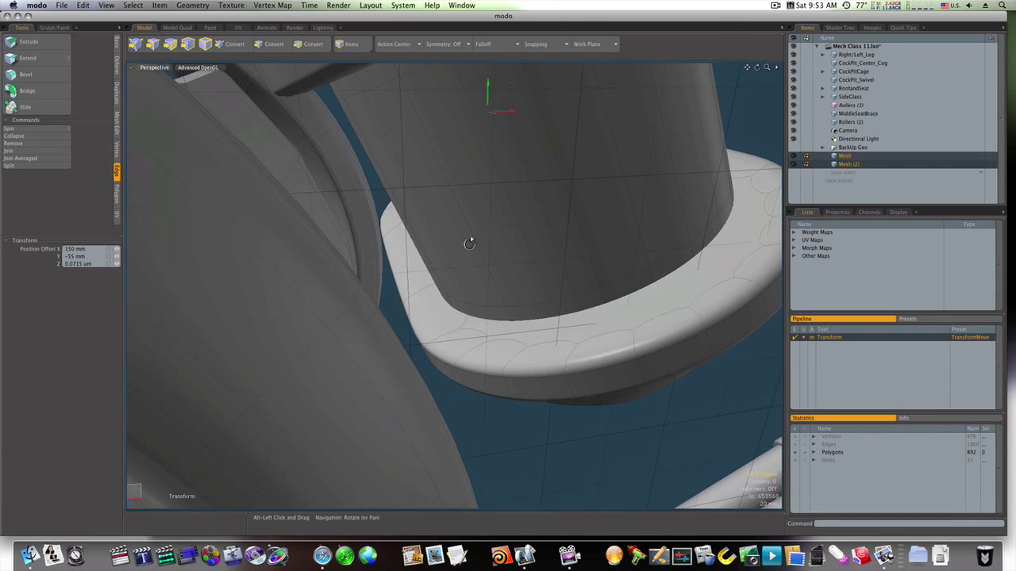
alt+drag(397, 158, 369, 173)
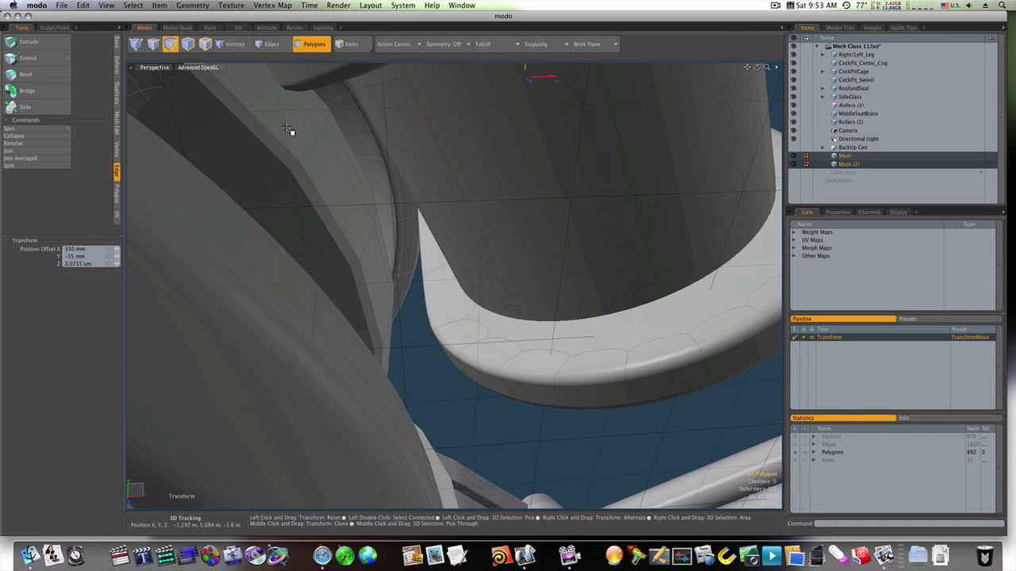
key(space)
alt+drag(588, 304, 540, 277)
key(3)
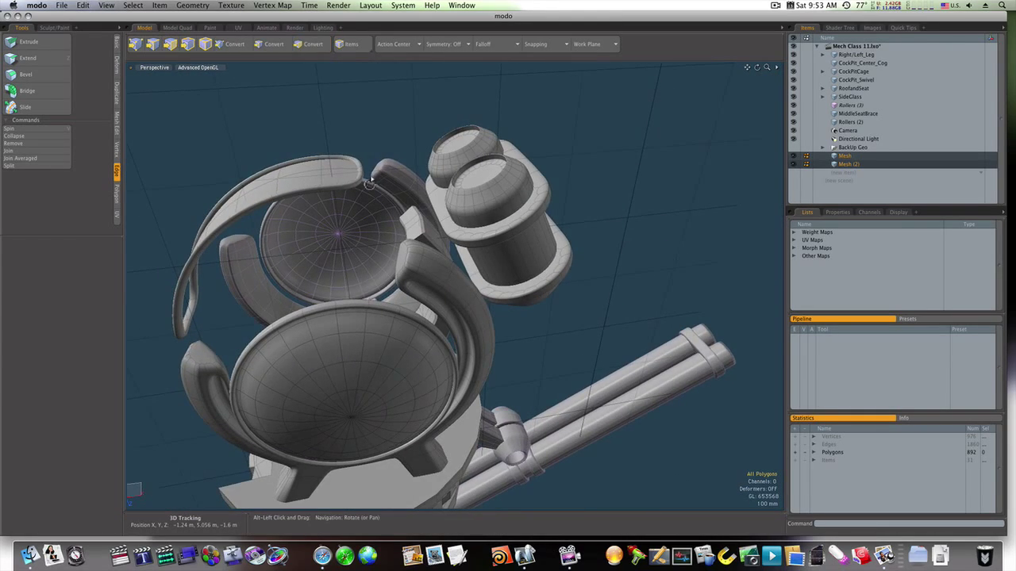
Select the connected polygons of the cockpit's curved roof and switch the selection mode to Pivot
alt+drag(369, 184, 468, 286)
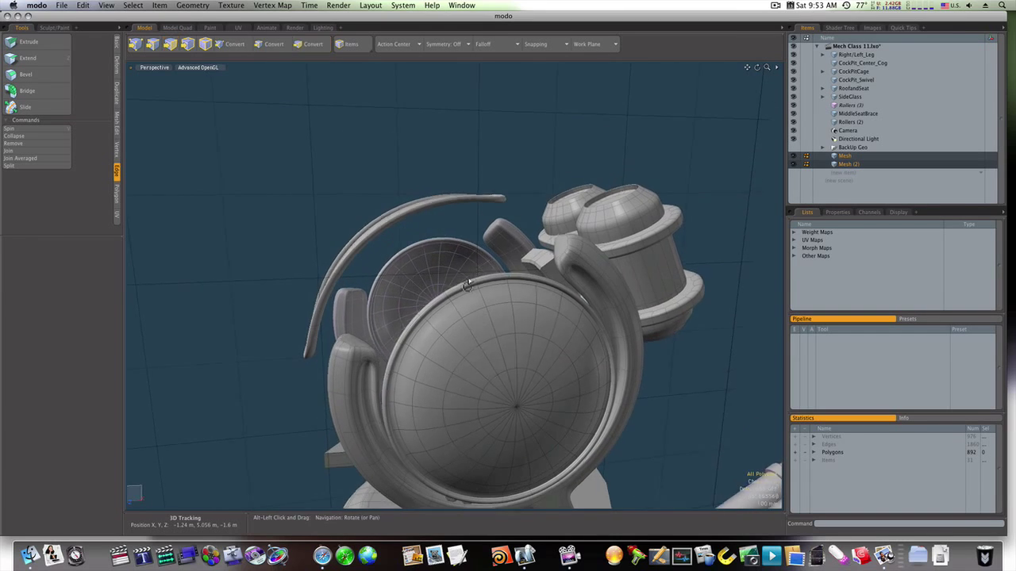
ctrl+alt+drag(518, 338, 458, 345)
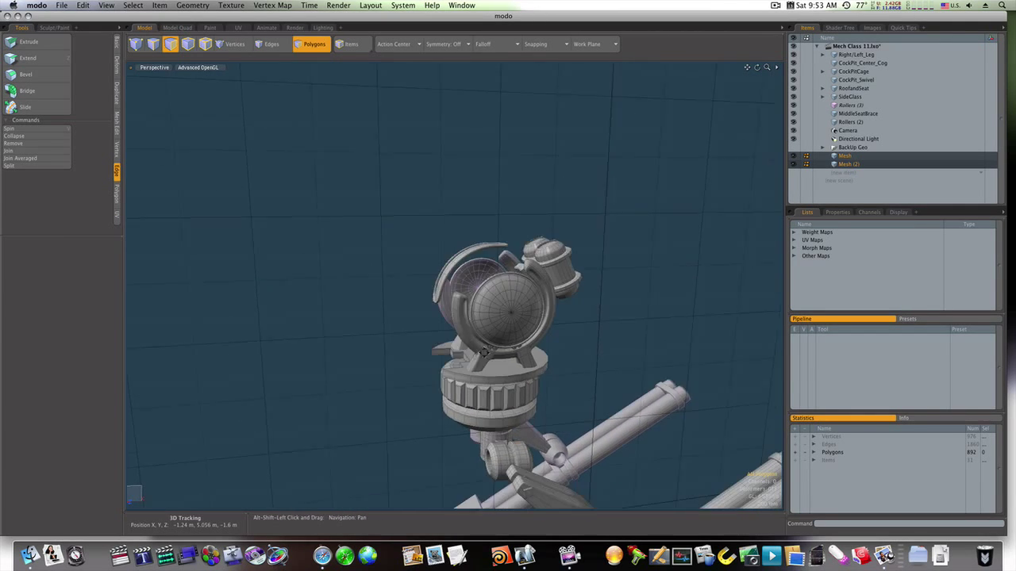
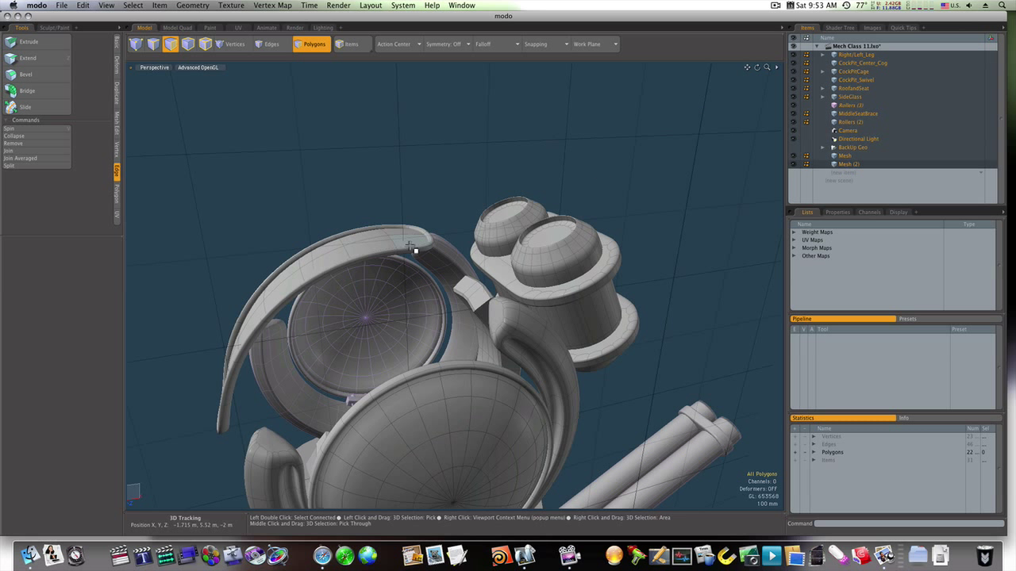
double_click(385, 257)
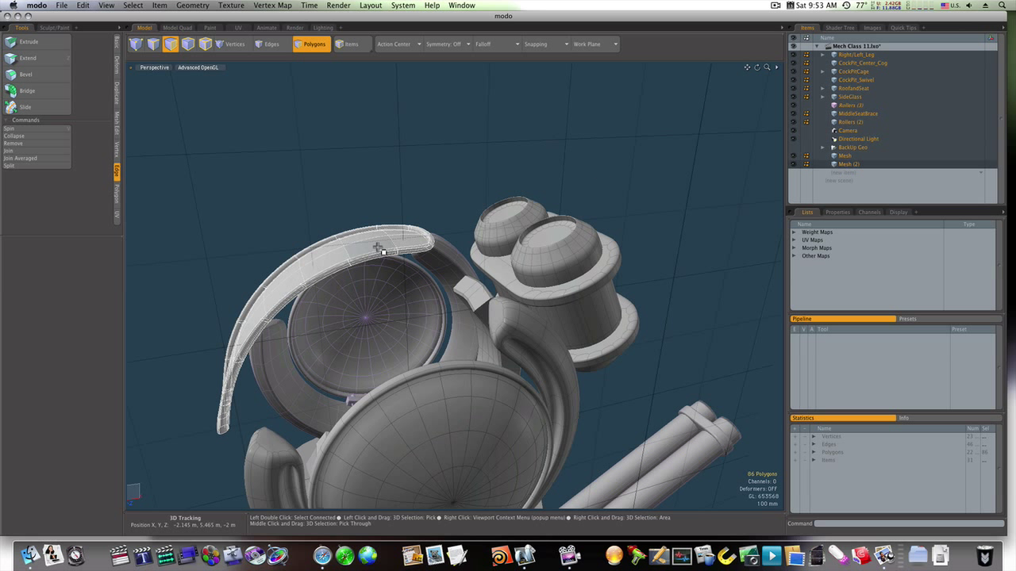
right_click(349, 45)
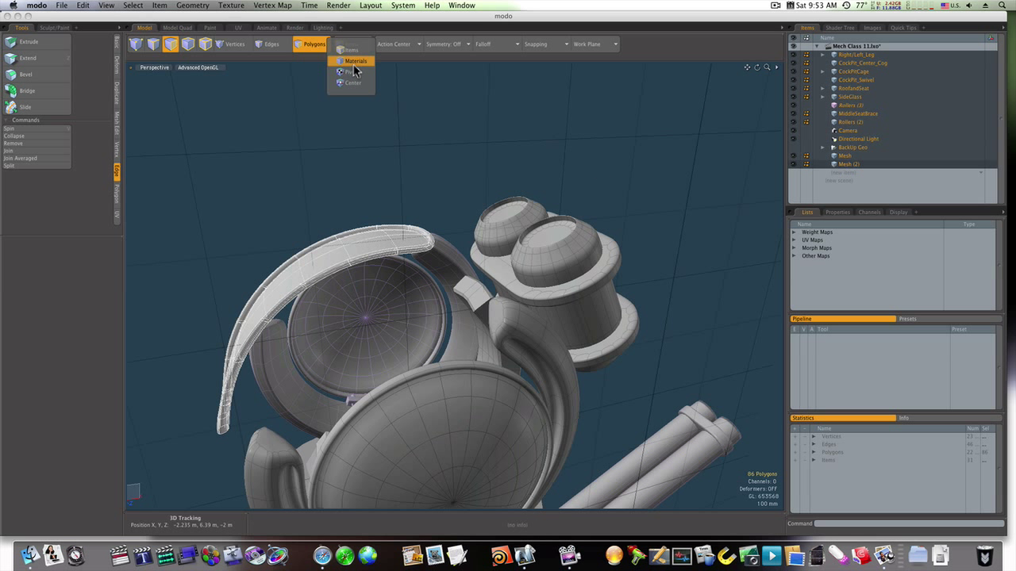
click(351, 72)
ctrl+alt+drag(476, 349, 464, 309)
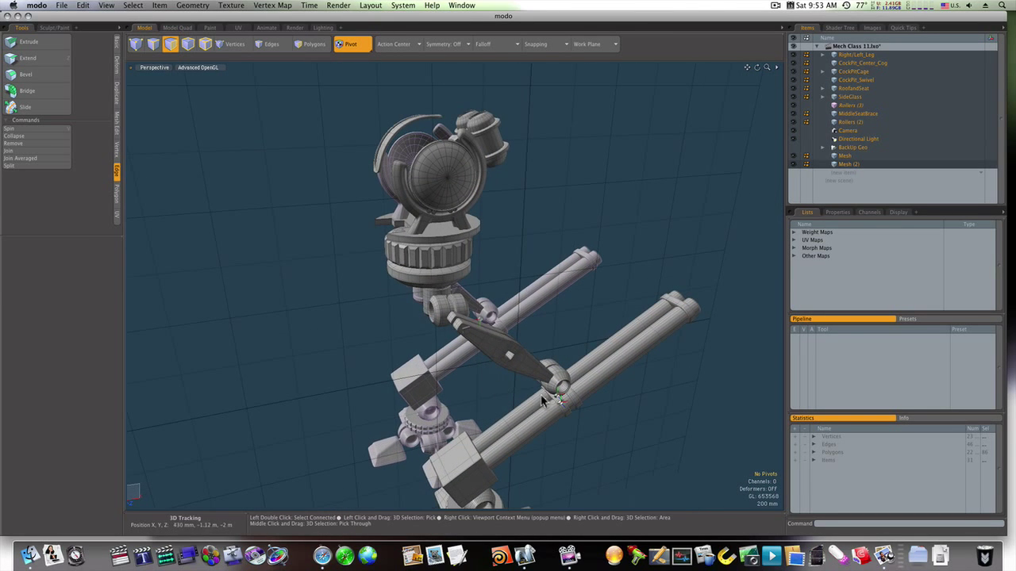
alt+drag(561, 405, 510, 380)
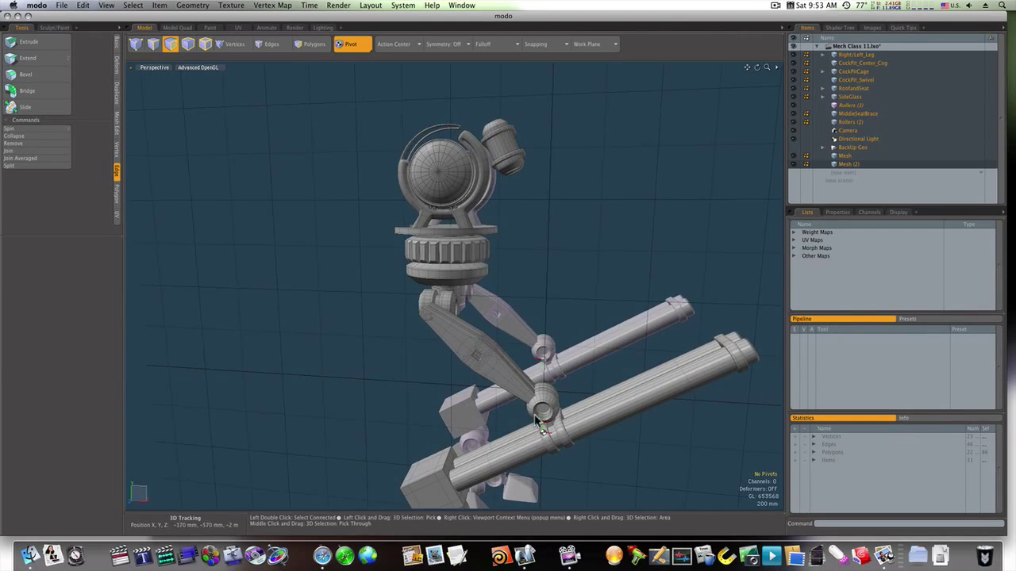
ctrl+alt+drag(430, 113, 499, 184)
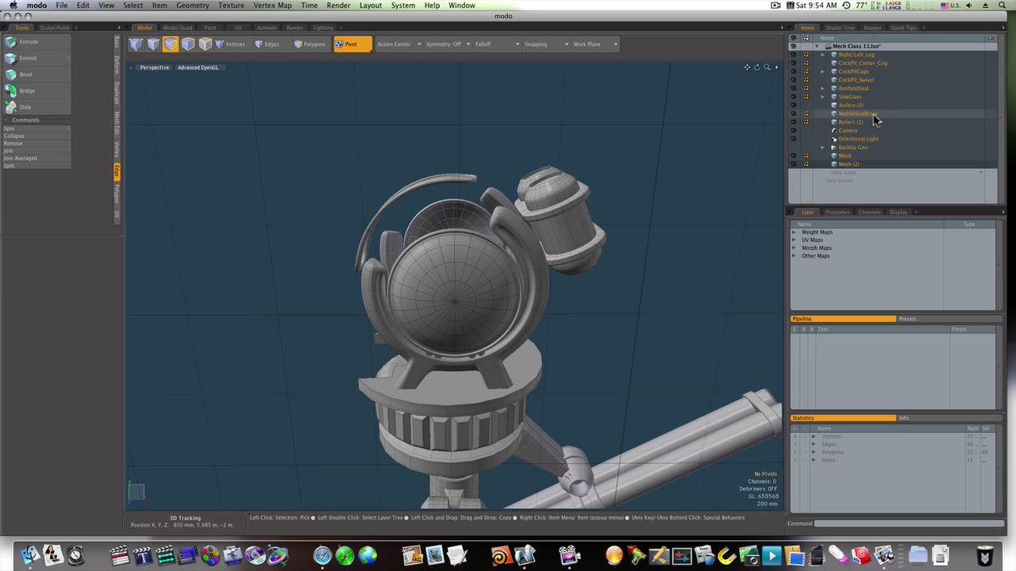
Make RoofandSeat the only active item and select all connected polygons of the curved roof
click(850, 97)
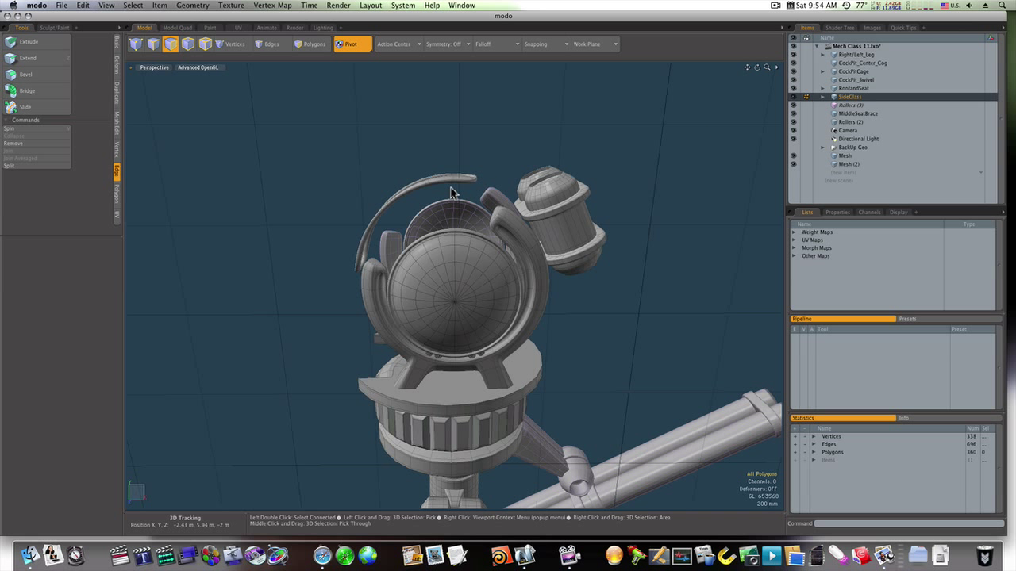
click(869, 88)
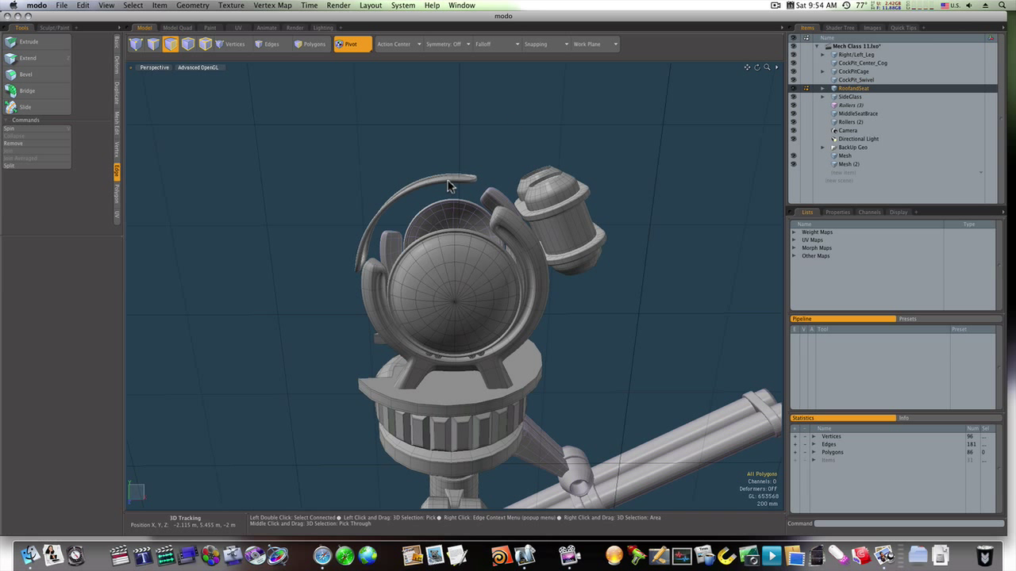
click(311, 44)
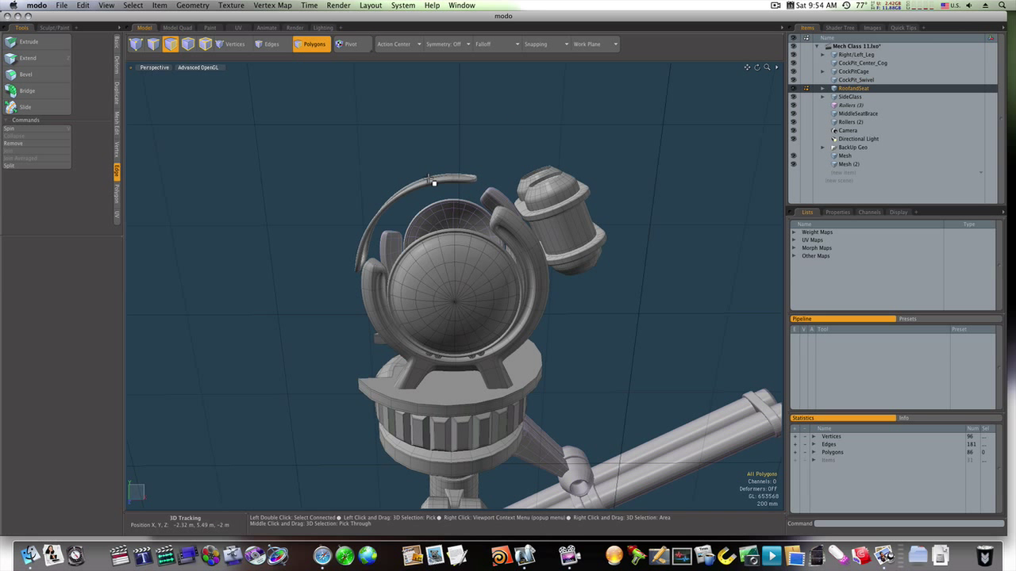
alt+drag(433, 181, 430, 201)
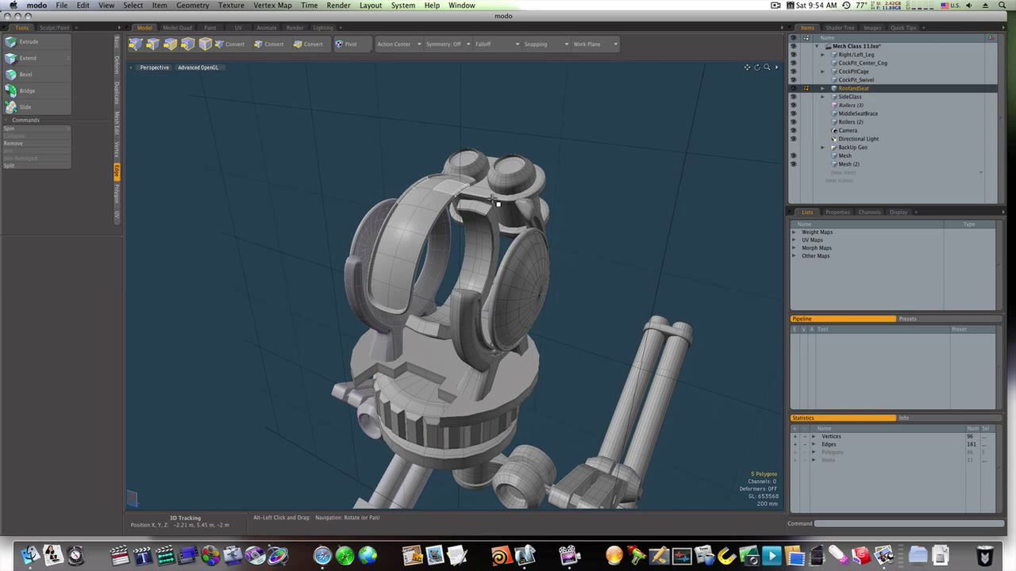
double_click(433, 206)
shift+double_click(433, 222)
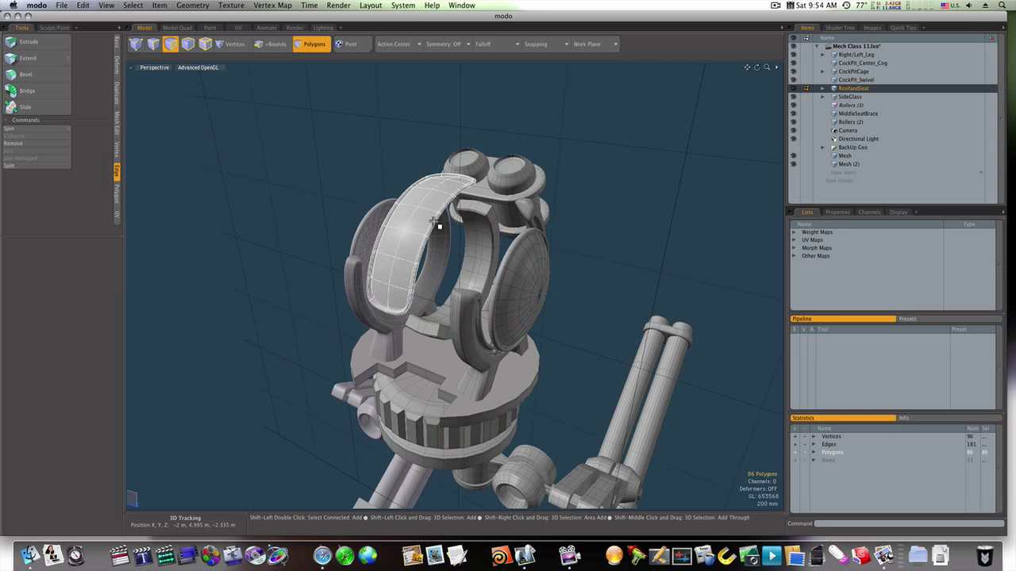
alt+drag(439, 227, 543, 316)
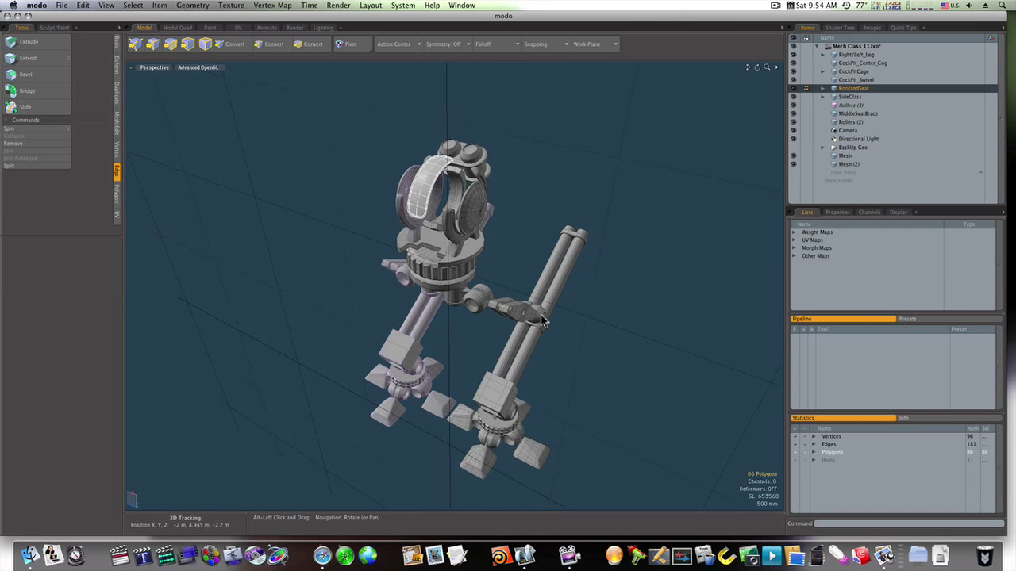
Move the RoofandSeat pivot to the roof's rear end, at about X -1.85 m, Y 5.4 m, Z -2.065 m
click(351, 46)
alt+drag(394, 111, 483, 337)
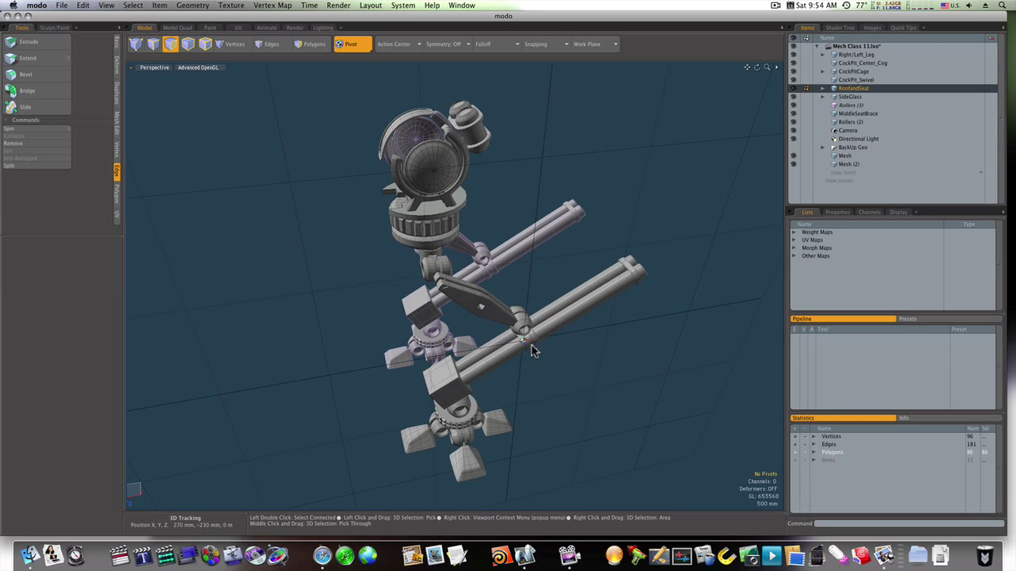
key(w)
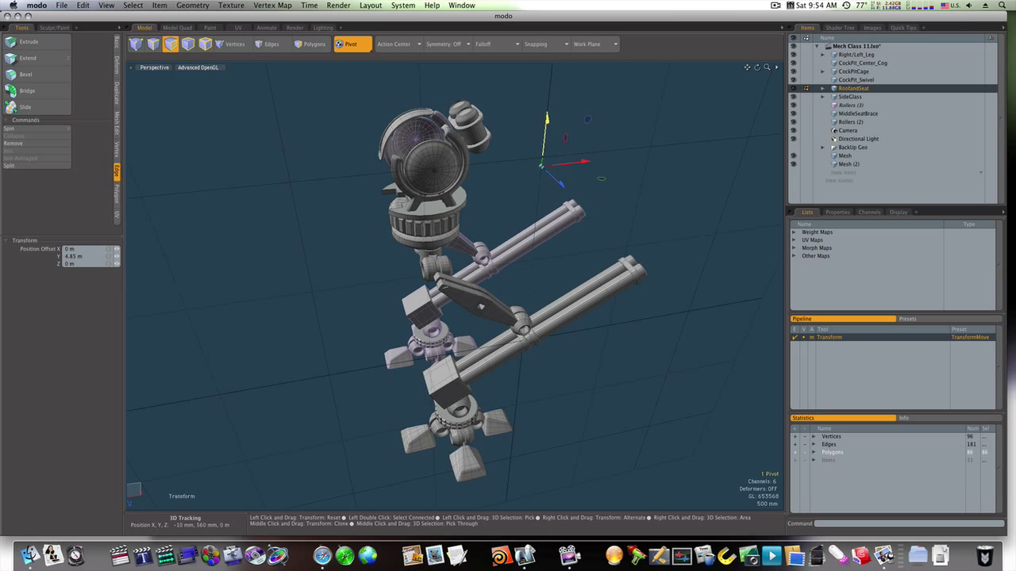
drag(547, 119, 576, 186)
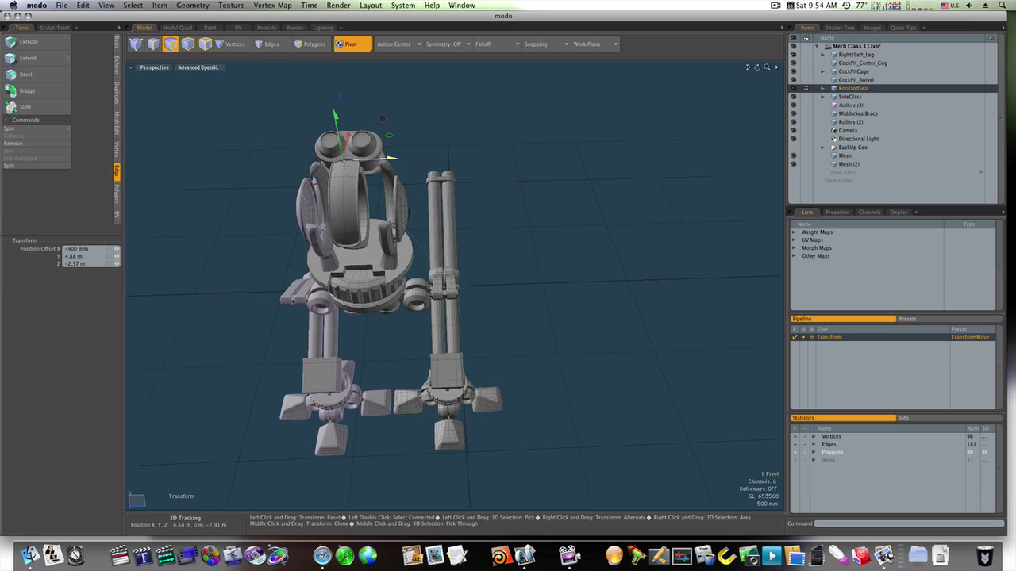
alt+drag(343, 159, 536, 100)
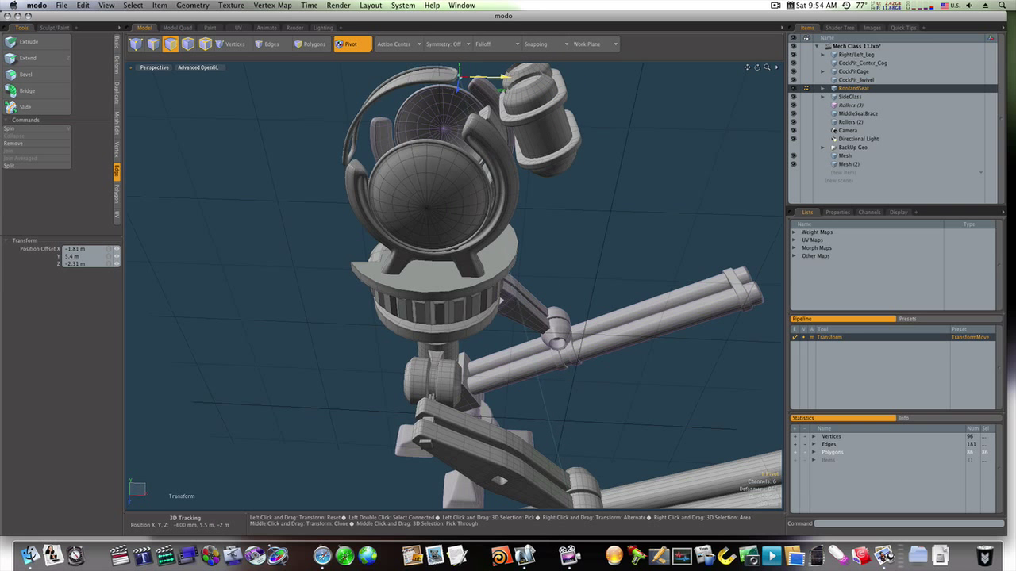
alt+drag(488, 82, 434, 223)
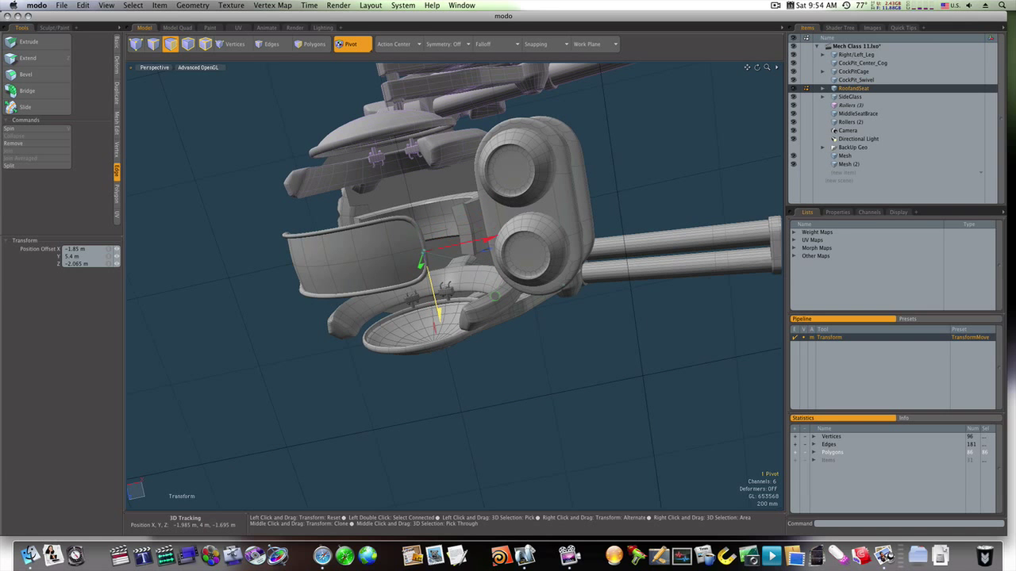
key(q)
Set the action center to Pivot, return to polygon mode and clear the roof's polygon selection
alt+drag(537, 366, 492, 182)
click(394, 44)
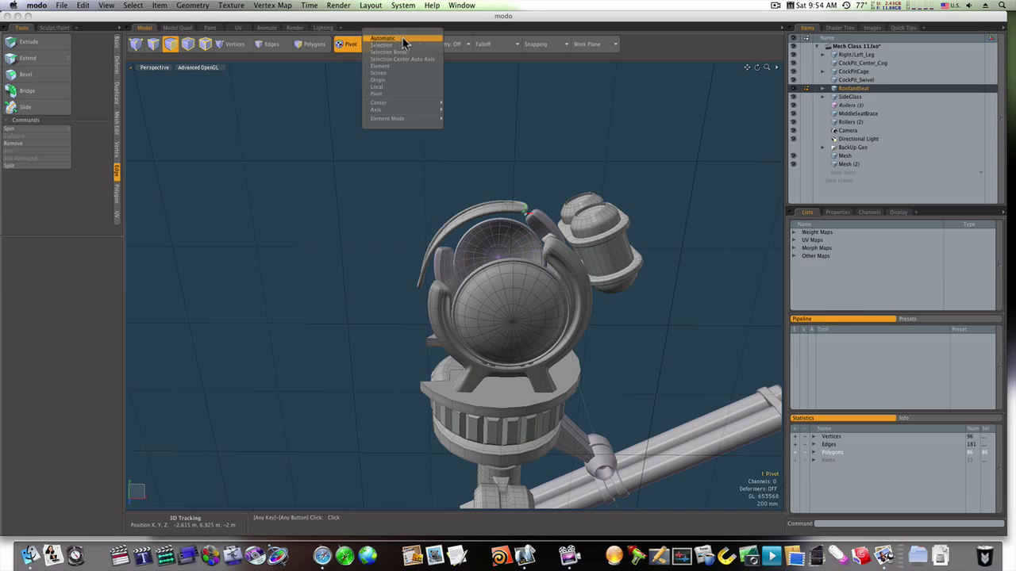
click(399, 95)
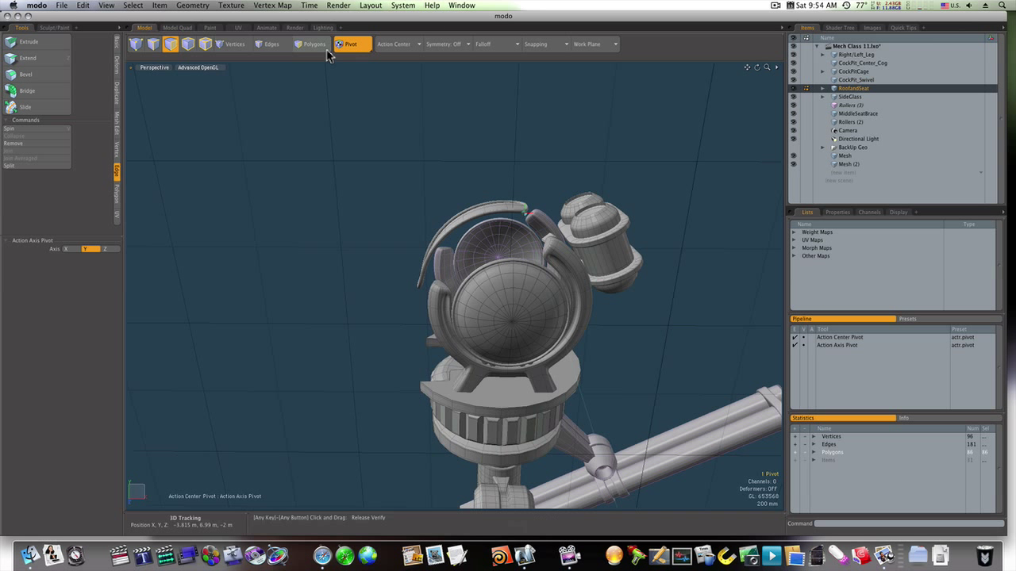
key(3)
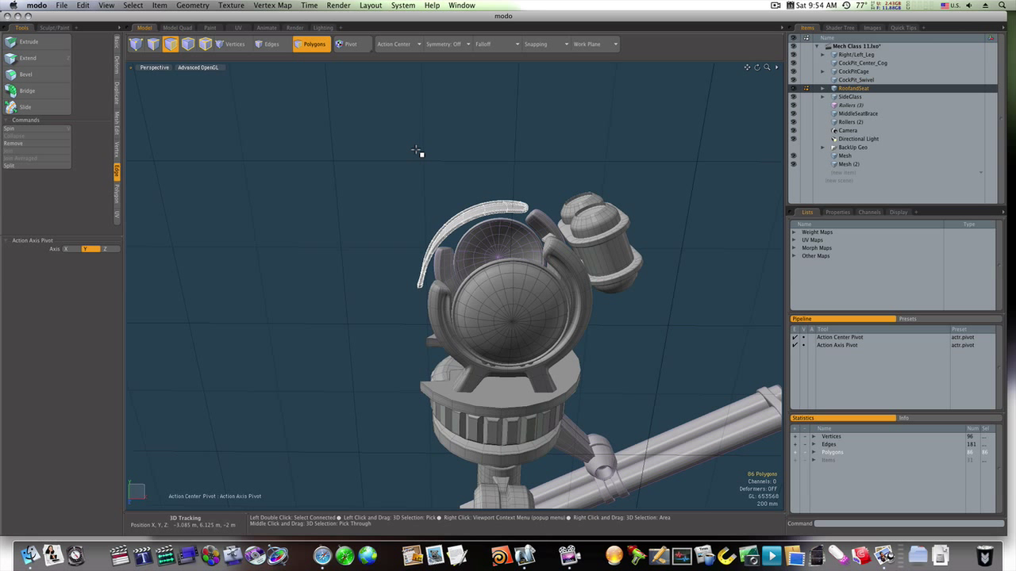
click(418, 151)
Test the roof's hinge by rotating it open about its pivot by about 37.5 degrees and swinging it closed again
key(e)
drag(576, 181, 573, 203)
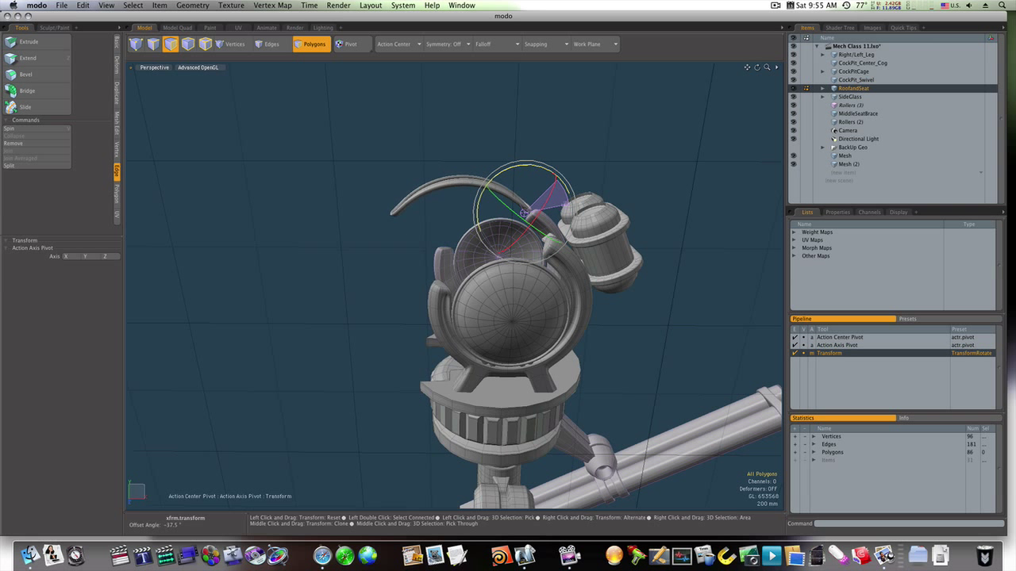
drag(559, 181, 590, 195)
key(space)
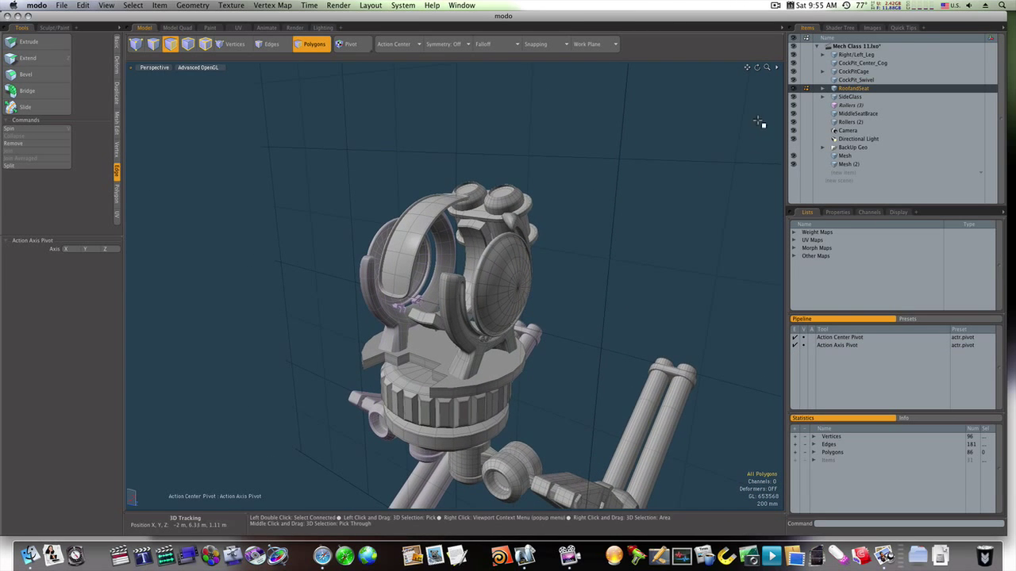